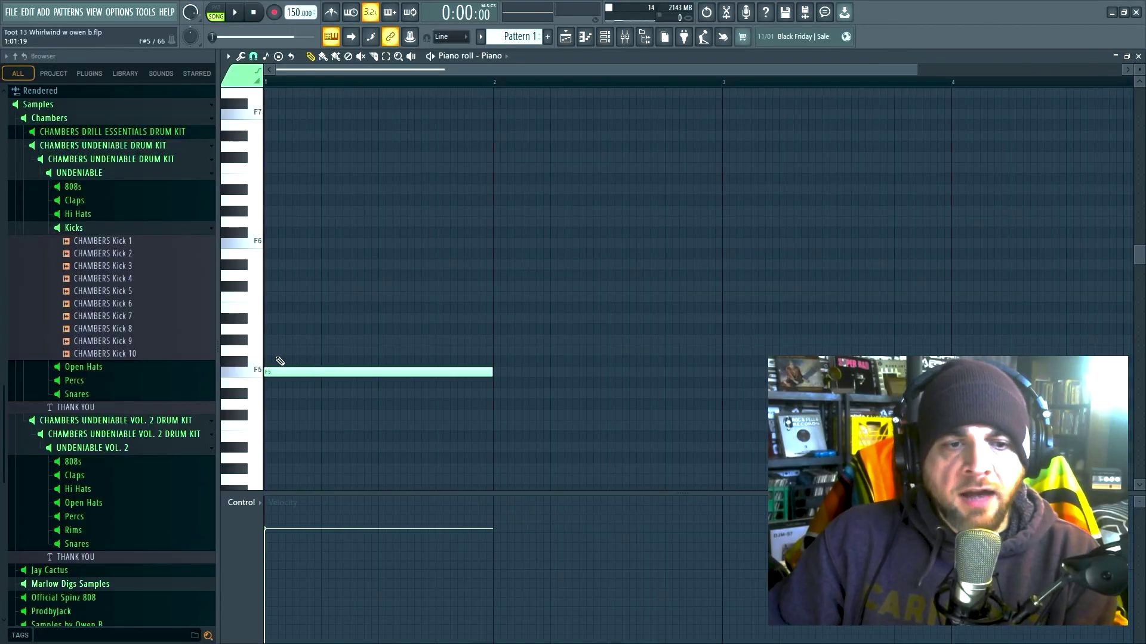
Stack one-bar G#5 and C6 notes above the F5 note in the Piano part and play the chord back
{"action": "left_click", "coordinate": [269, 341]}
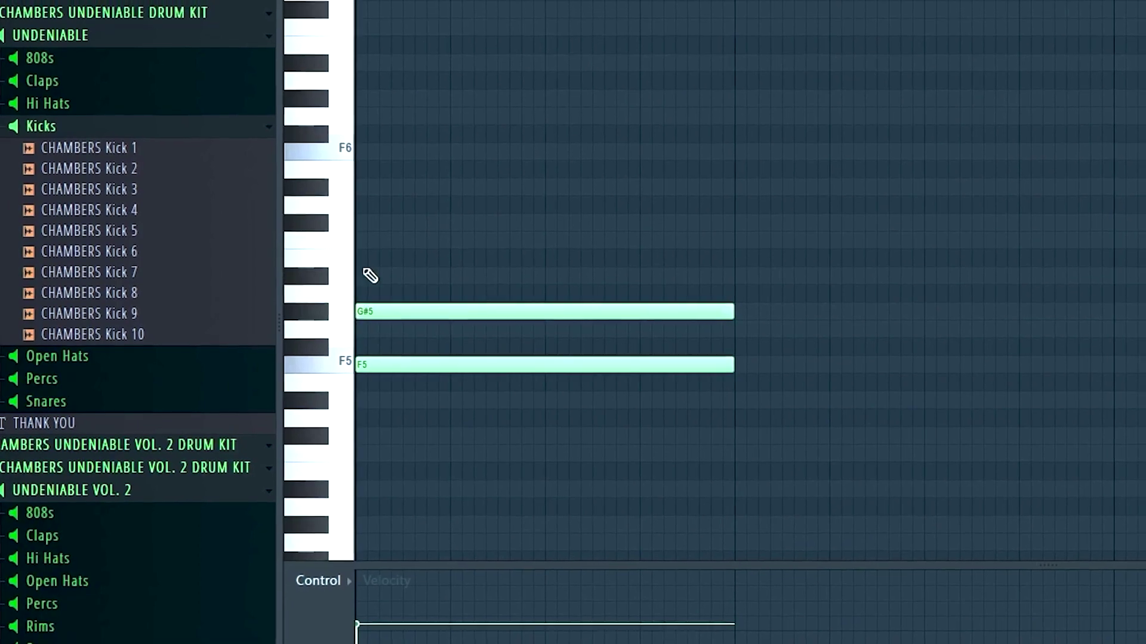
{"action": "left_click", "coordinate": [267, 298]}
{"action": "key", "text": "space"}
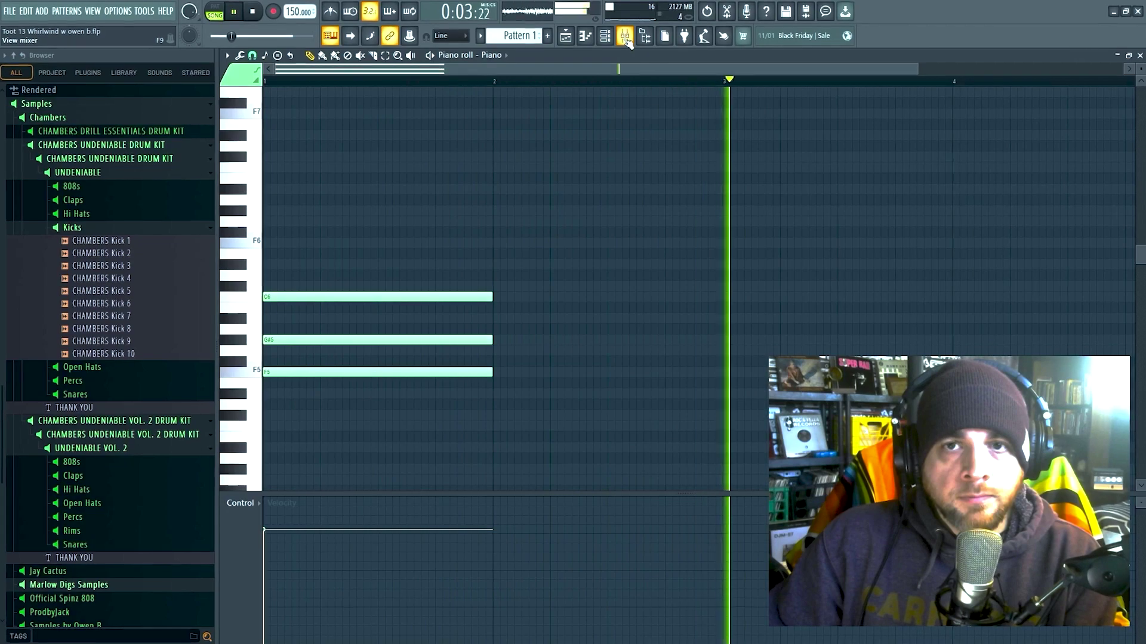
{"action": "left_click", "coordinate": [627, 39]}
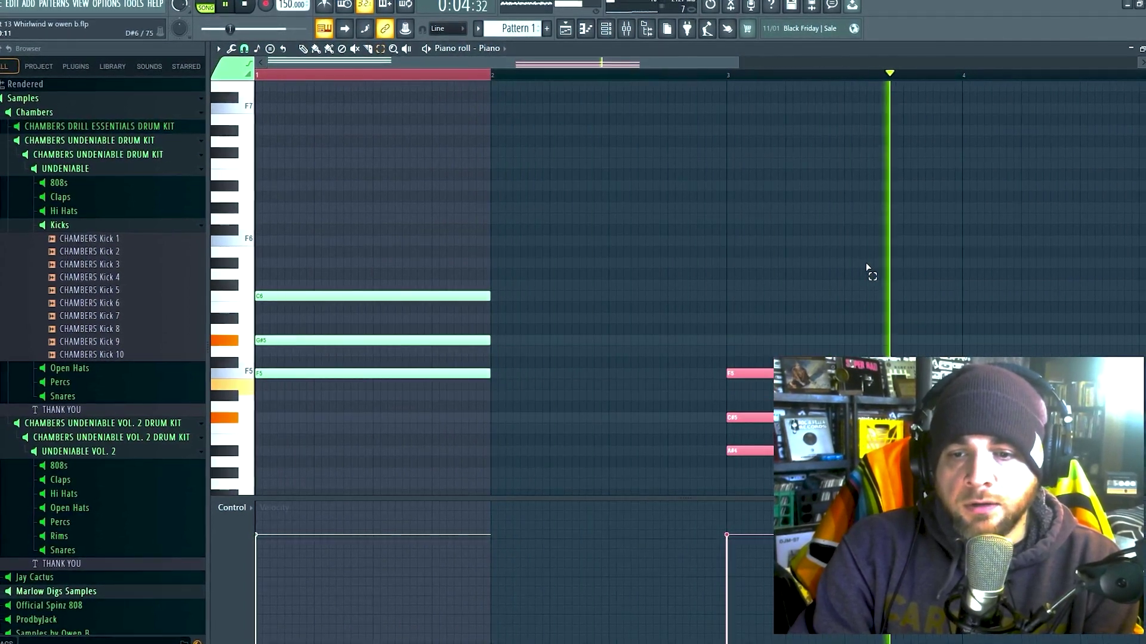
Fill the first two bars with four F5–G#5–C6 chords, add D#6 on top of each, and copy the added notes onto the next chord
{"action": "scroll", "coordinate": [866, 268], "scroll_direction": "down", "scroll_amount": 1}
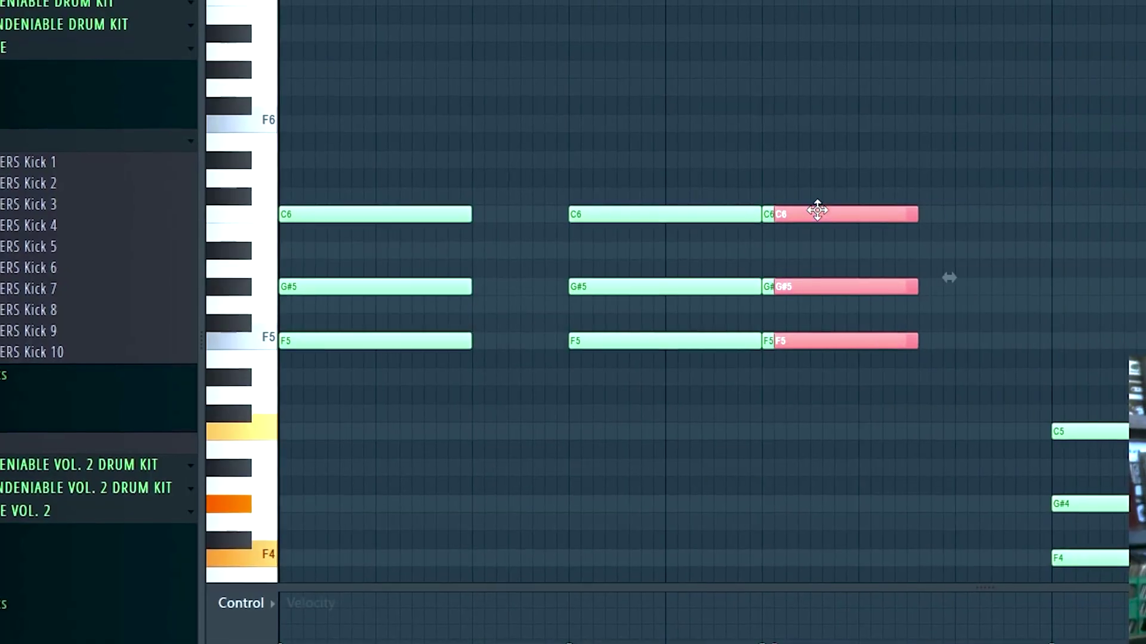
{"action": "key", "text": "ctrl+b"}
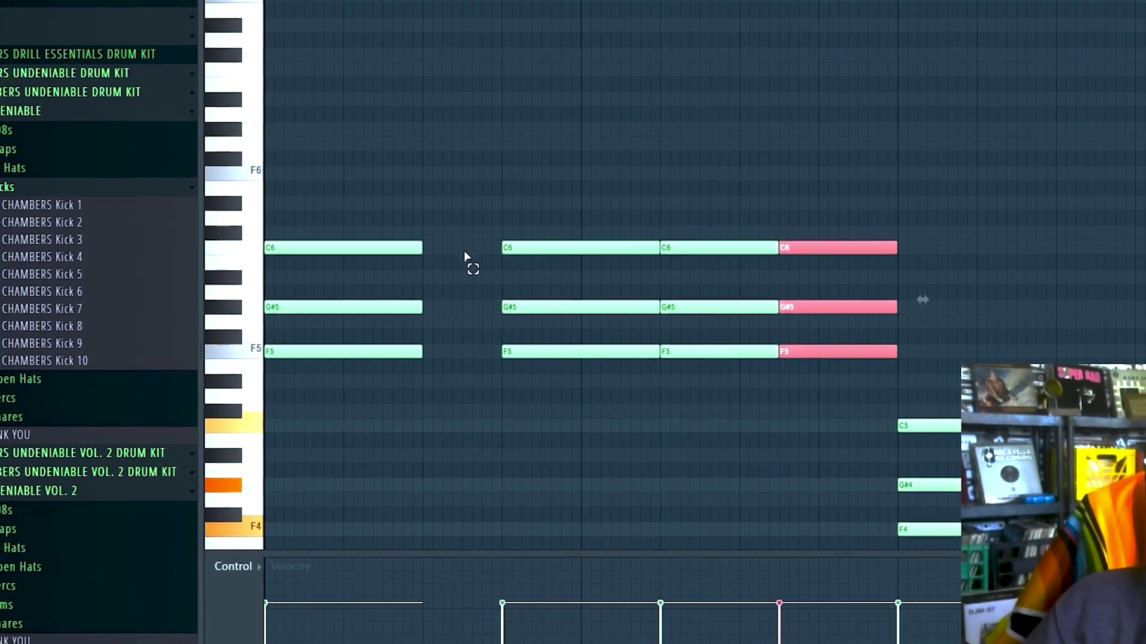
{"action": "left_click_drag", "start_coordinate": [450, 200], "coordinate": [388, 402]}
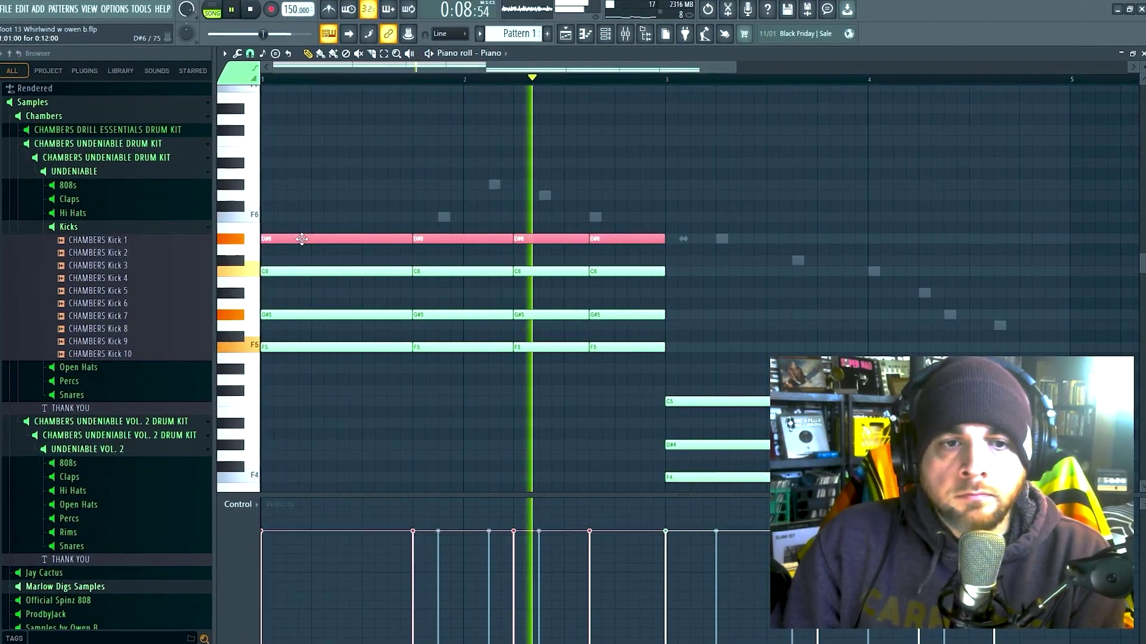
{"action": "left_click_drag", "start_coordinate": [301, 239], "coordinate": [709, 373]}
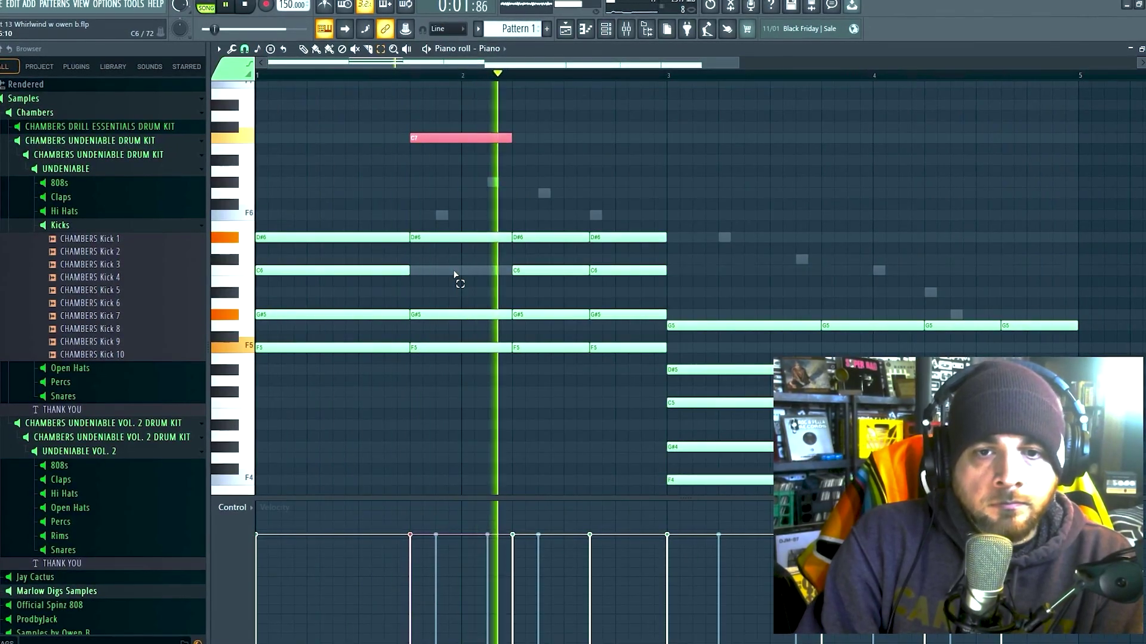
Raise the third chord's G#5 by an octave and change the fourth chord's G#5 to G6
{"action": "left_click", "coordinate": [551, 315]}
{"action": "key", "text": "ctrl+Up"}
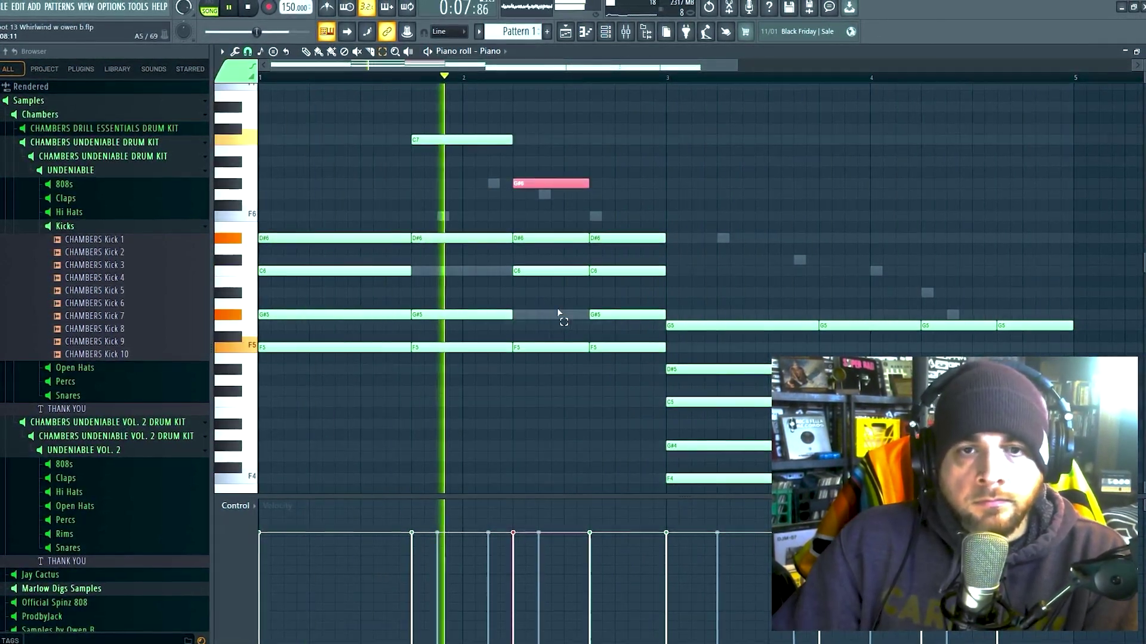
{"action": "left_click", "coordinate": [617, 315]}
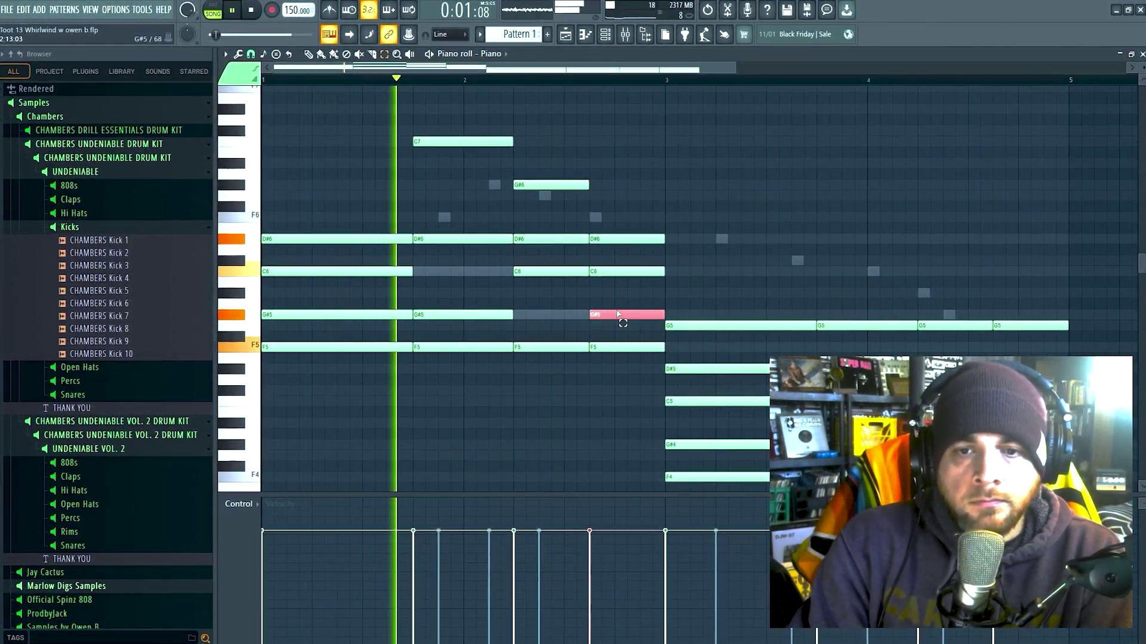
{"action": "key", "text": "shift+Down"}
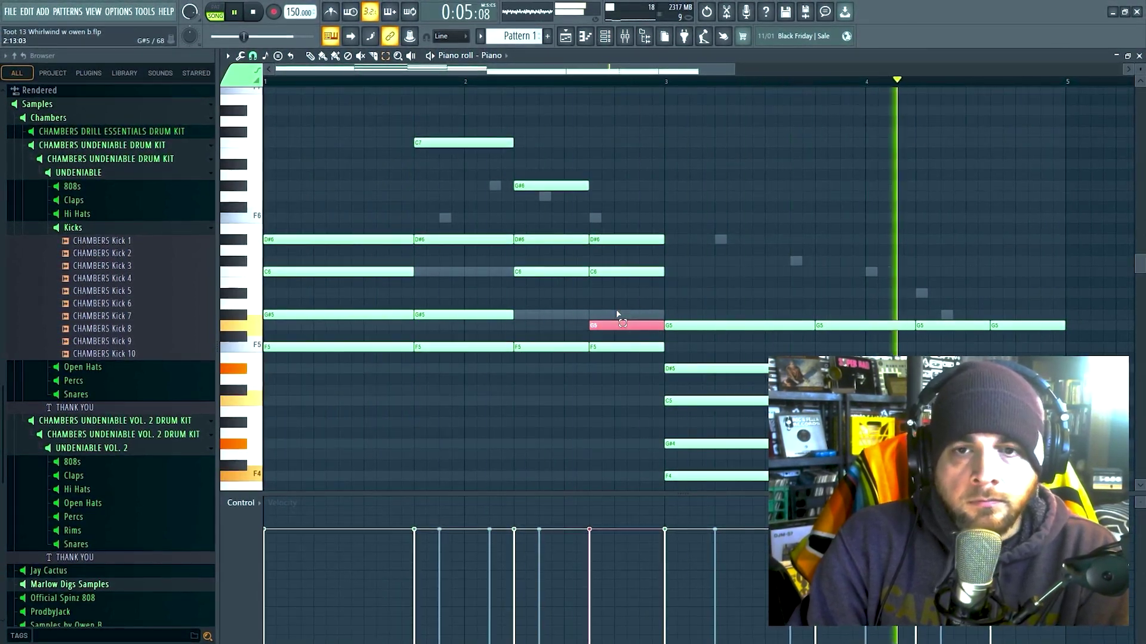
{"action": "key", "text": "ctrl+Up"}
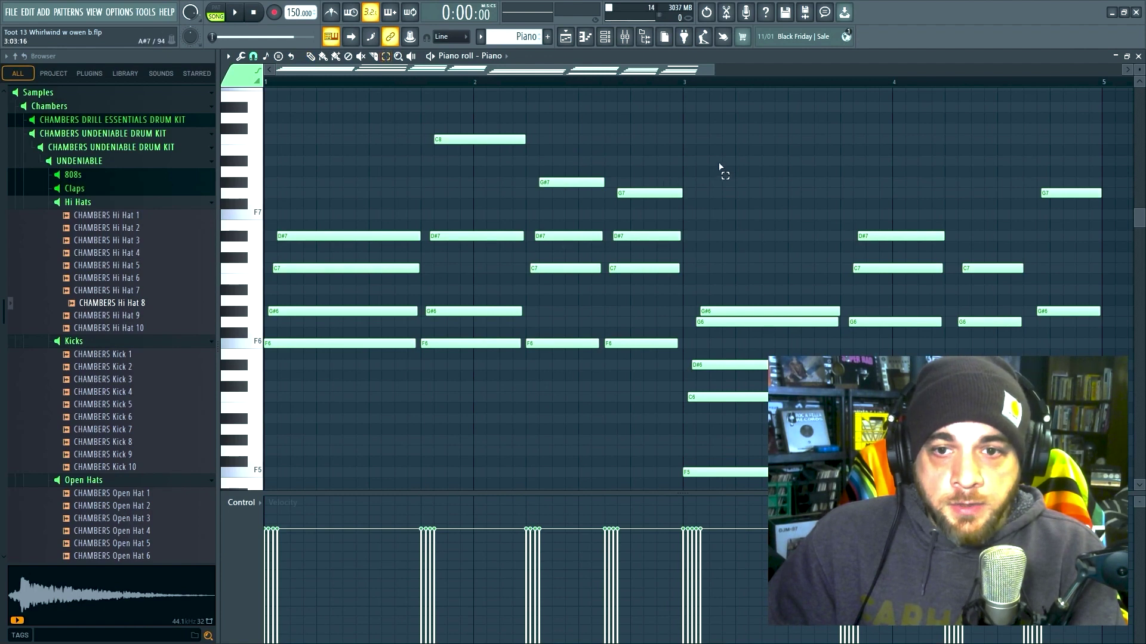
Bring the highest notes of the third and fourth chords down to G#6, and lower the fourth chord's one to G6
{"action": "left_click_drag", "start_coordinate": [720, 159], "coordinate": [595, 199]}
{"action": "scroll", "coordinate": [595, 199], "scroll_direction": "up", "scroll_amount": 1}
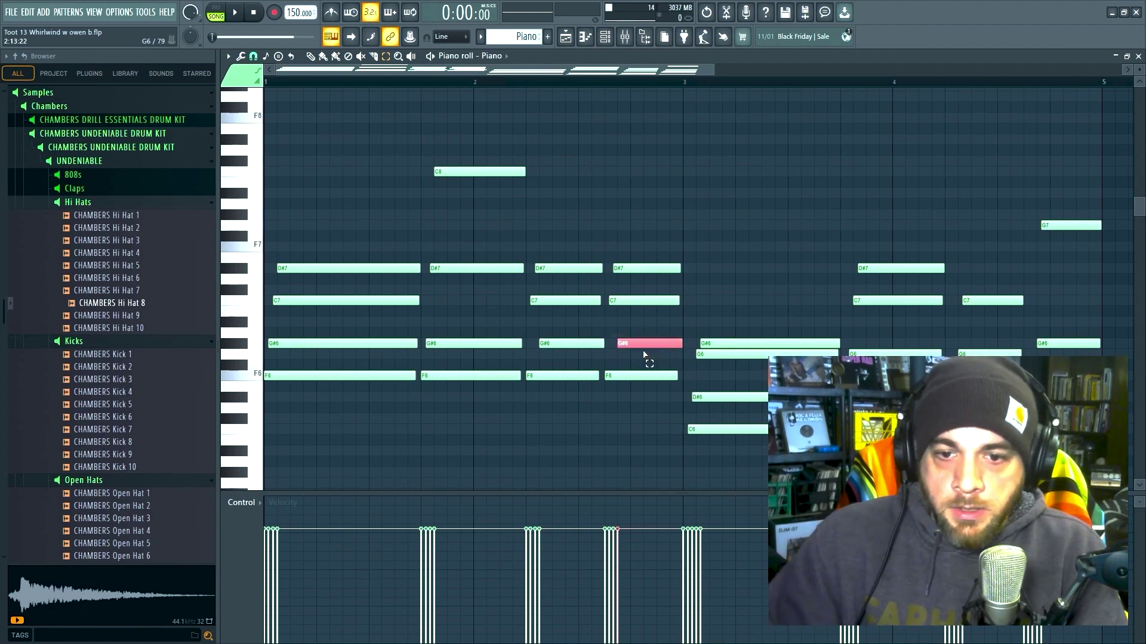
{"action": "left_click", "coordinate": [644, 331], "text": "ctrl"}
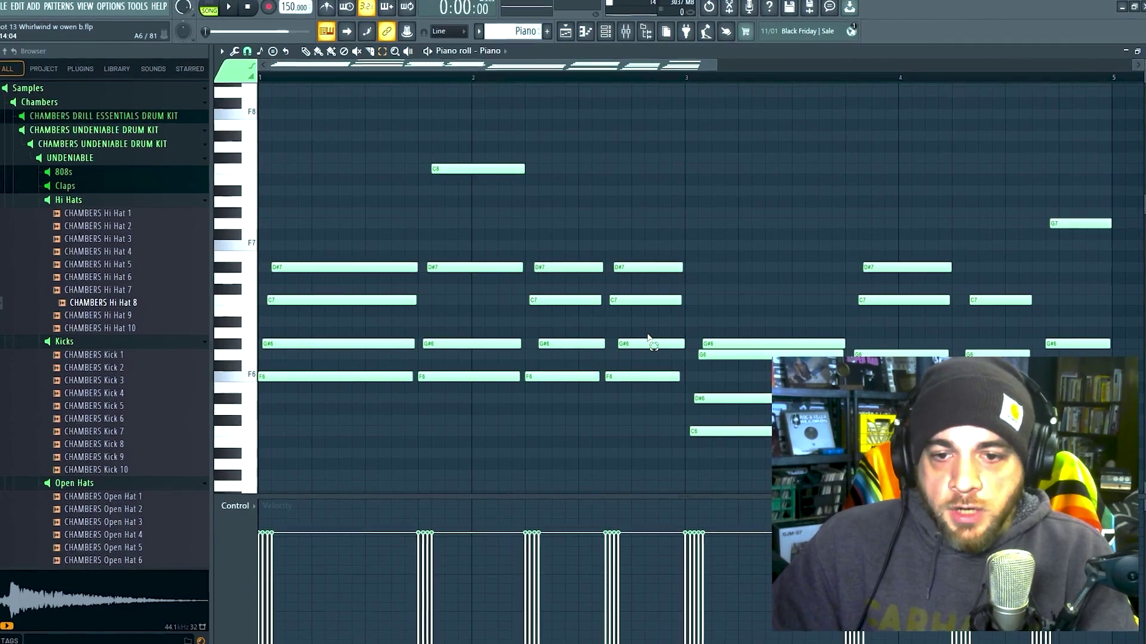
{"action": "left_click_drag", "start_coordinate": [646, 333], "coordinate": [639, 348]}
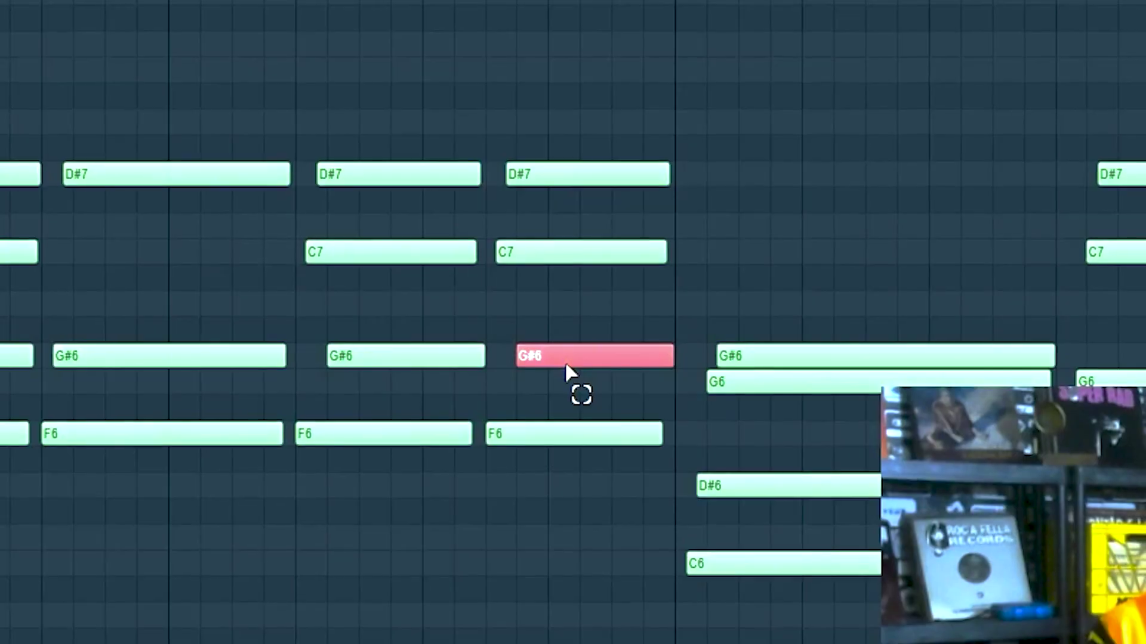
{"action": "key", "text": "shift+Down"}
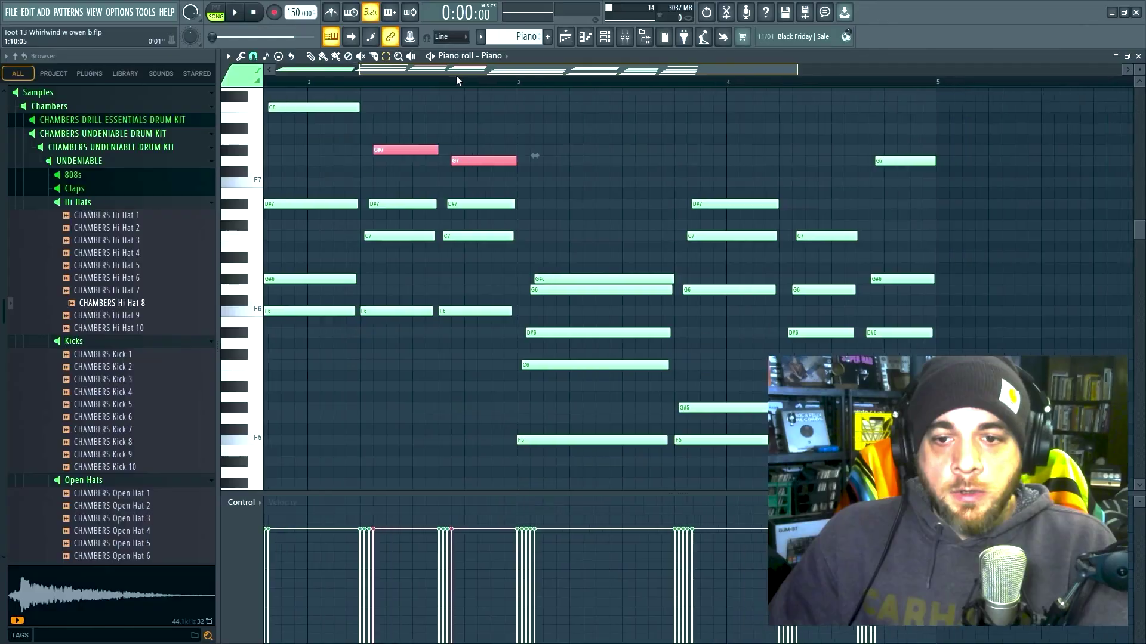
Examine the chord voicing at bar 3 by picking out its individual notes, including D#6 and G6
{"action": "left_click_drag", "start_coordinate": [456, 76], "coordinate": [541, 82]}
{"action": "scroll", "coordinate": [566, 169], "scroll_direction": "down", "scroll_amount": 3}
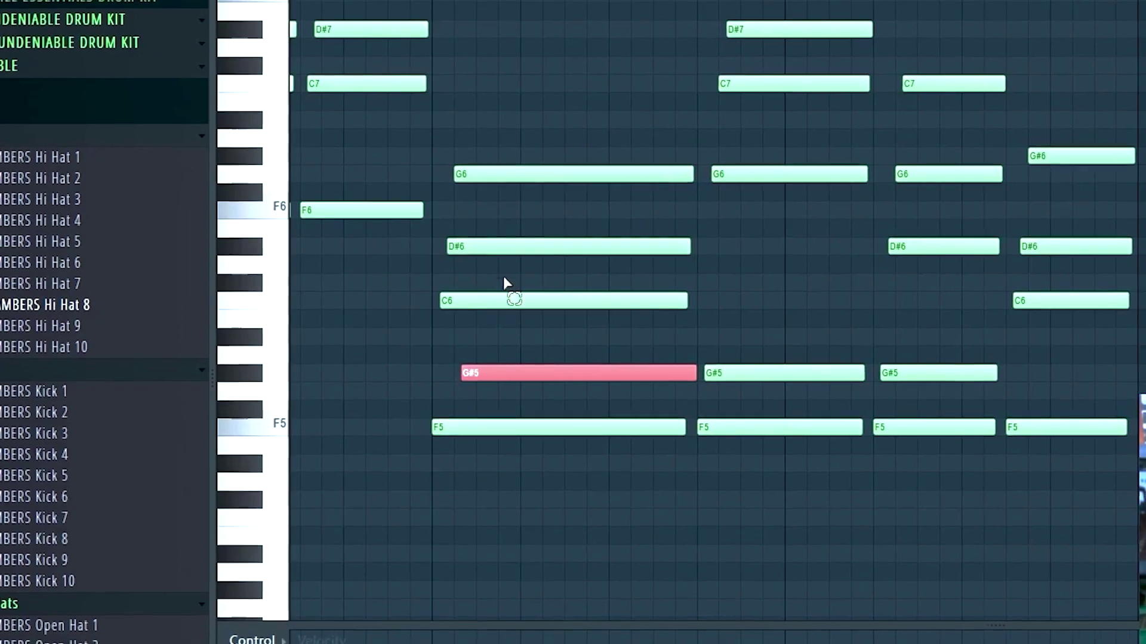
{"action": "left_click", "coordinate": [394, 270]}
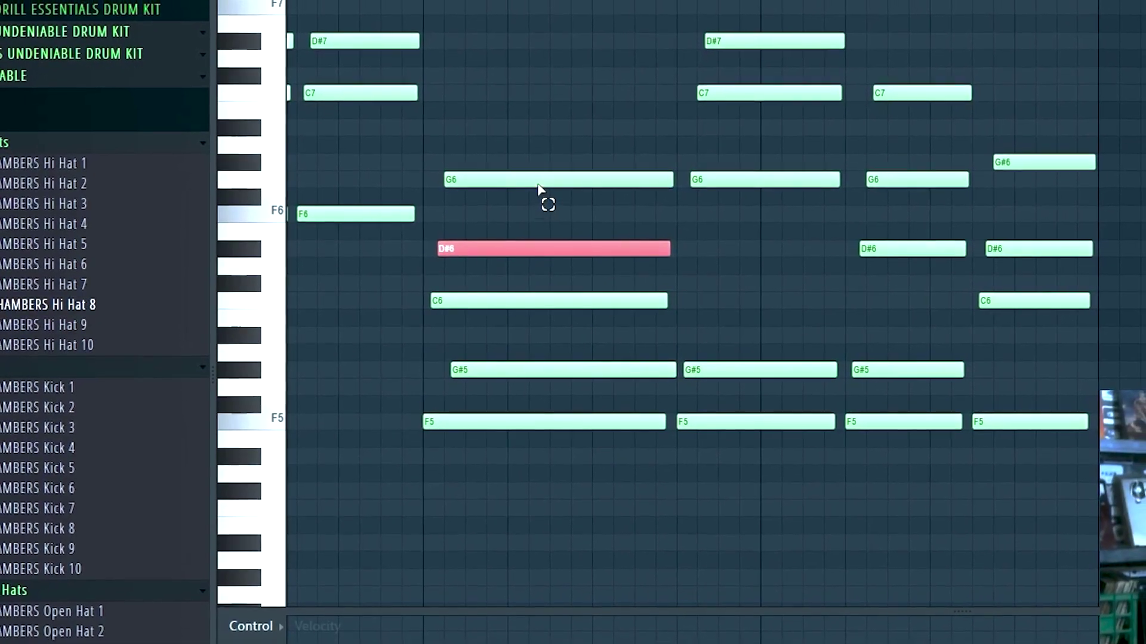
{"action": "left_click", "coordinate": [648, 179]}
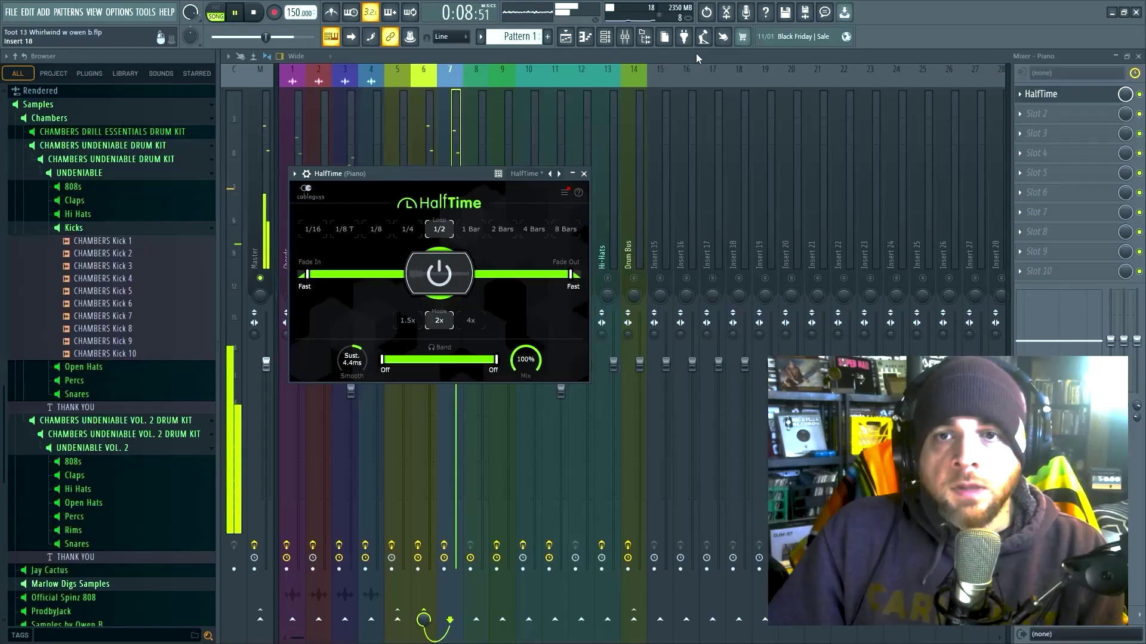
Transpose all Piano notes in Pattern 1 up one octave
{"action": "left_click", "coordinate": [590, 41]}
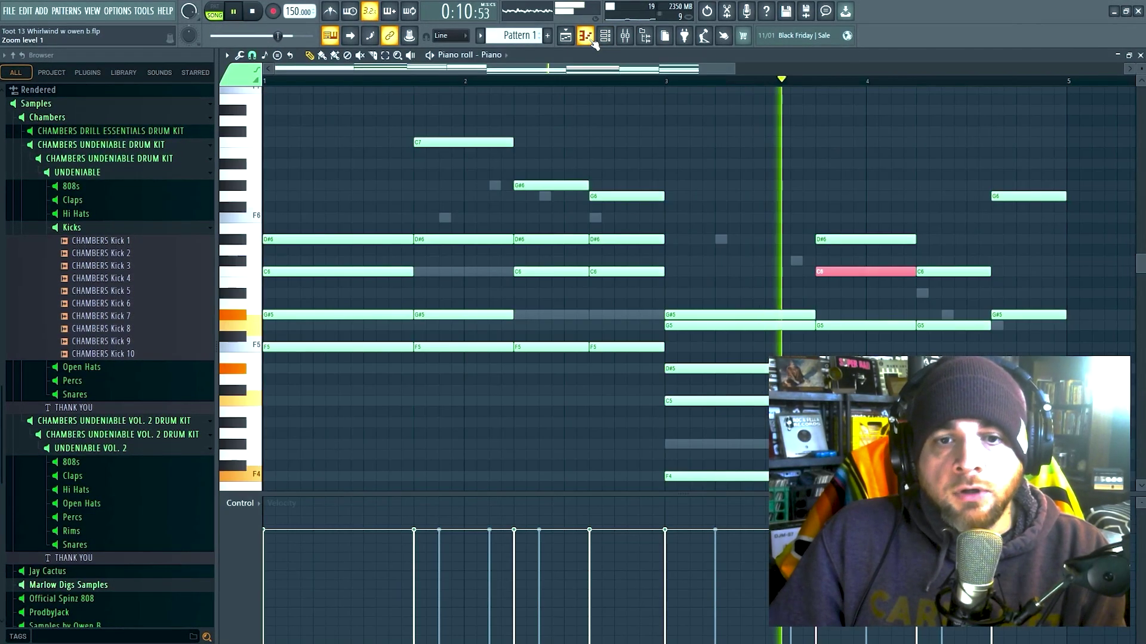
{"action": "key", "text": "ctrl+a"}
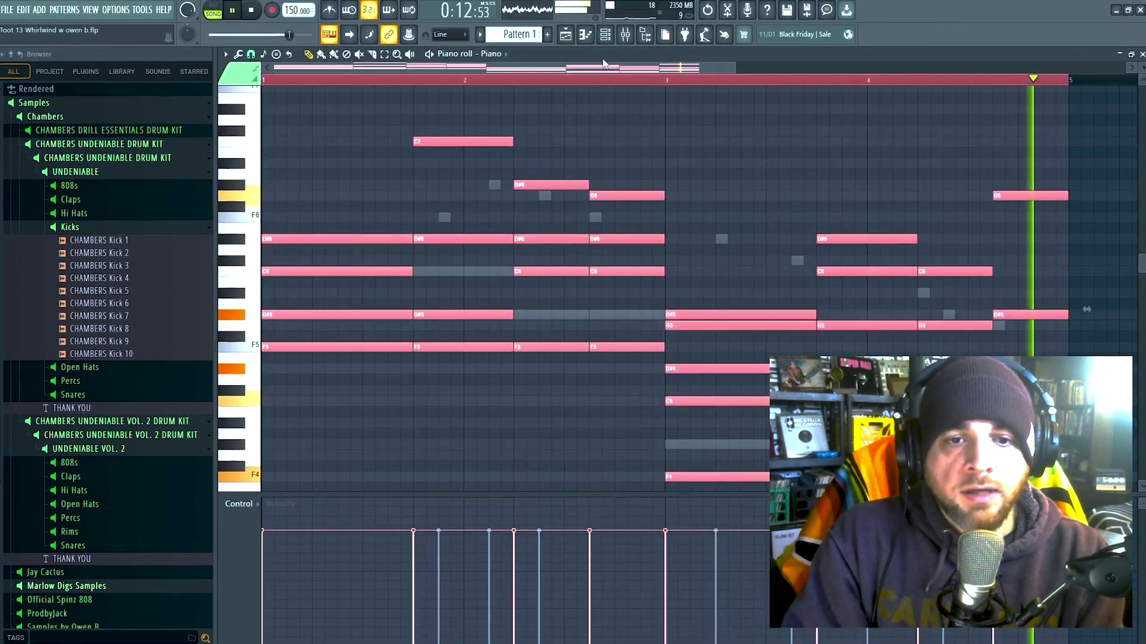
{"action": "key", "text": "ctrl+Up"}
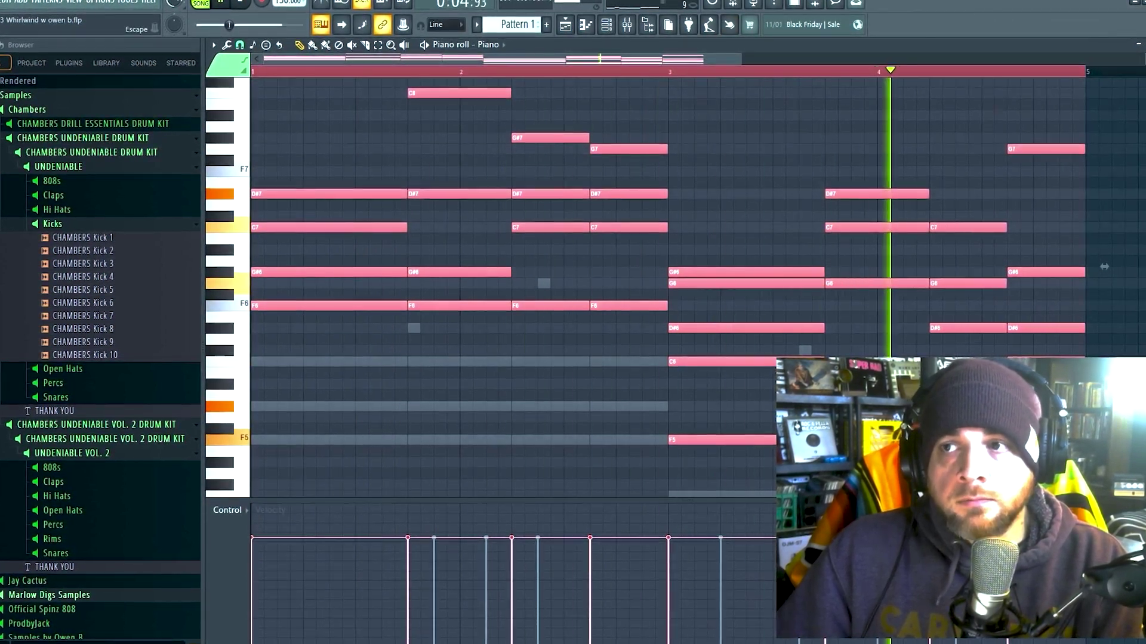
Close the HalfTime plugin window and unmute the Chords track in the mixer
{"action": "key", "text": "F9"}
{"action": "left_click", "coordinate": [585, 168]}
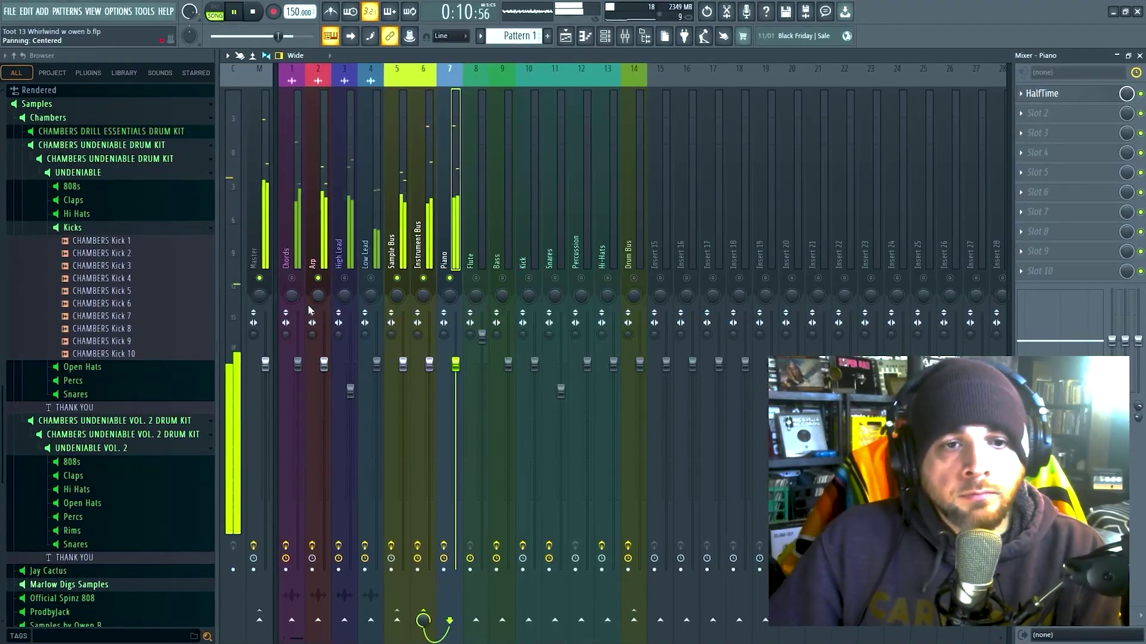
{"action": "left_click", "coordinate": [291, 278]}
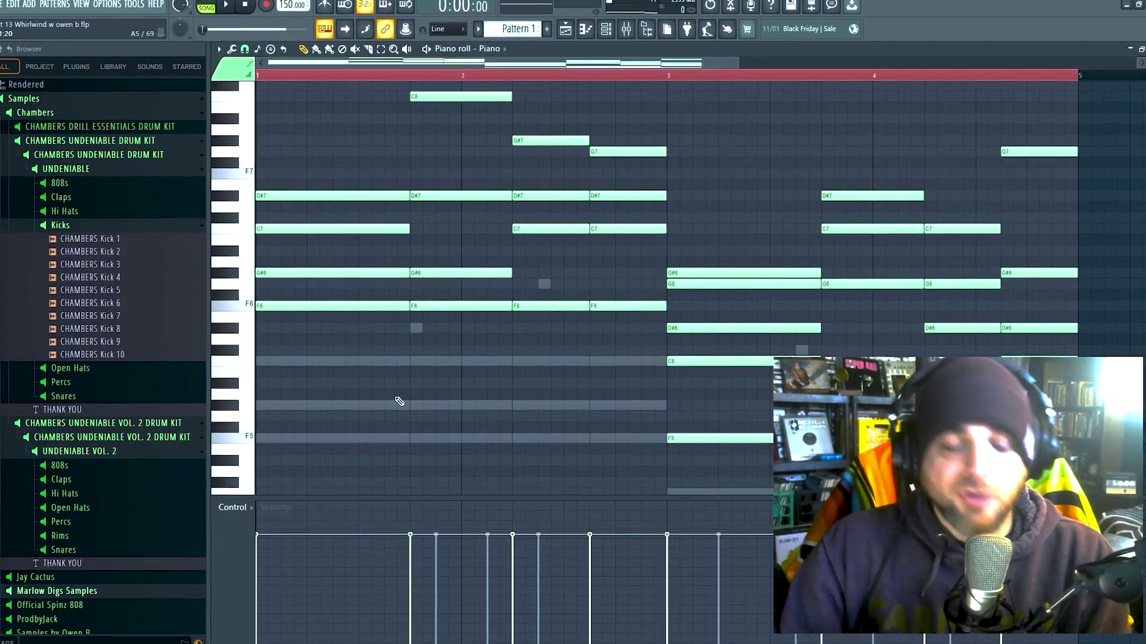
Strum all the Piano chords with the strumizer, reducing the start time strength
{"action": "key", "text": "ctrl+a"}
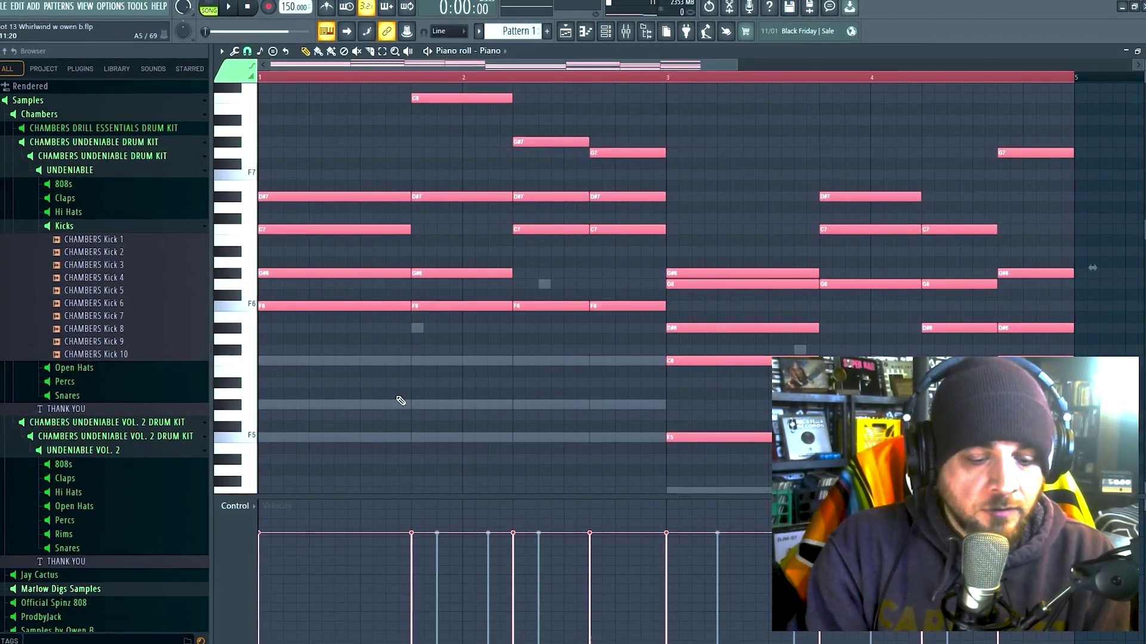
{"action": "key", "text": "alt+s"}
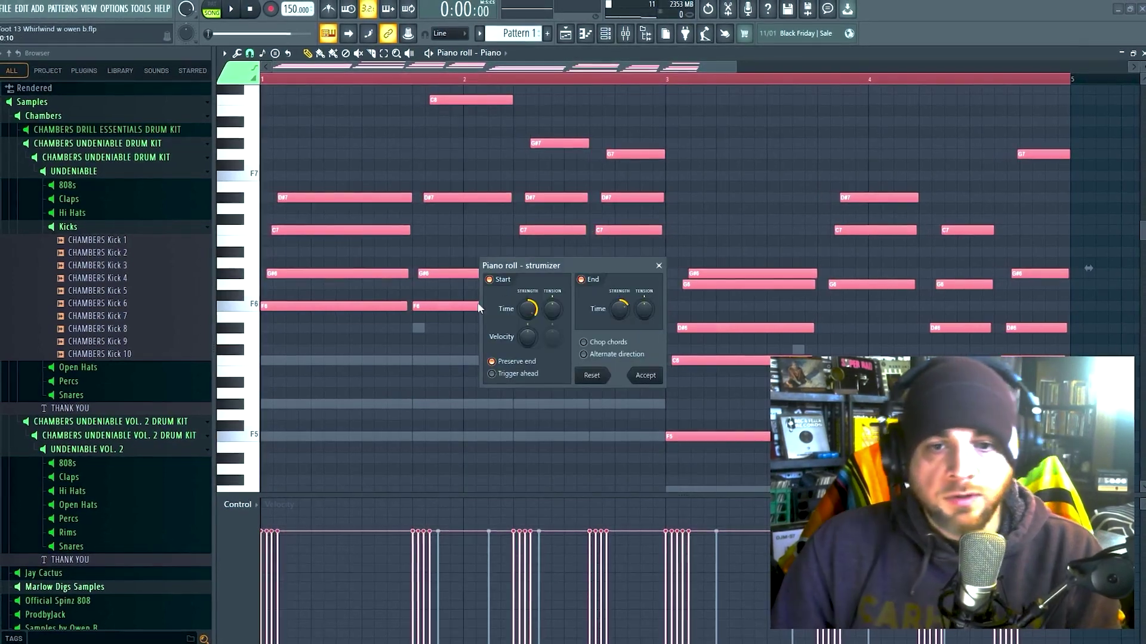
{"action": "left_click_drag", "start_coordinate": [528, 310], "coordinate": [528, 325]}
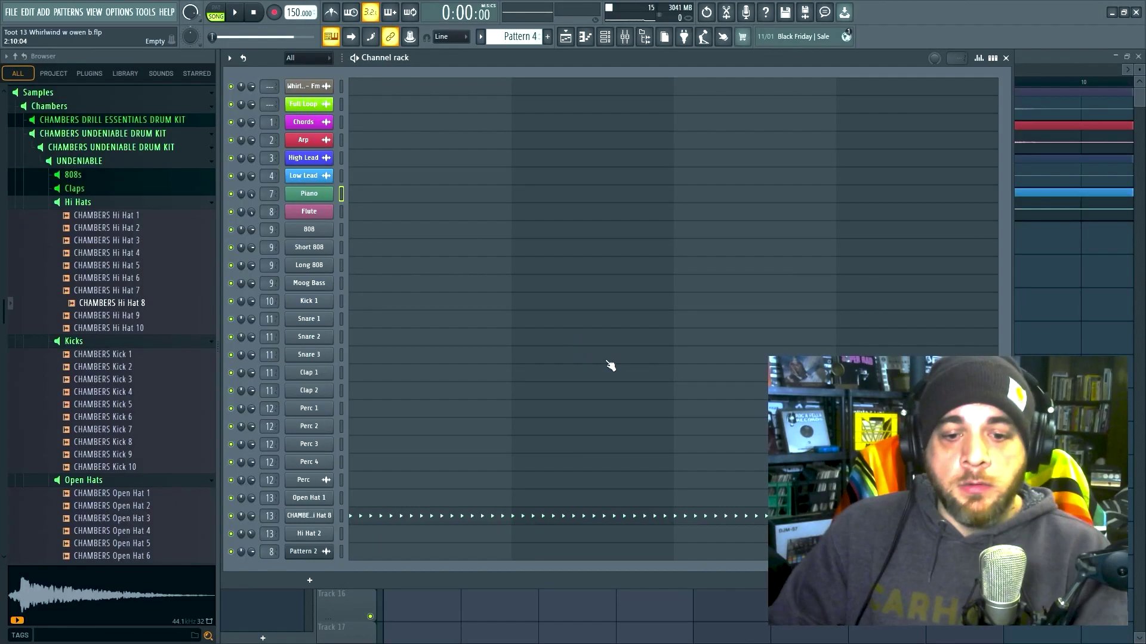
Examine the CHAMBERS Hi Hat 8 notes and their velocities in Pattern 4
{"action": "left_click", "coordinate": [585, 518]}
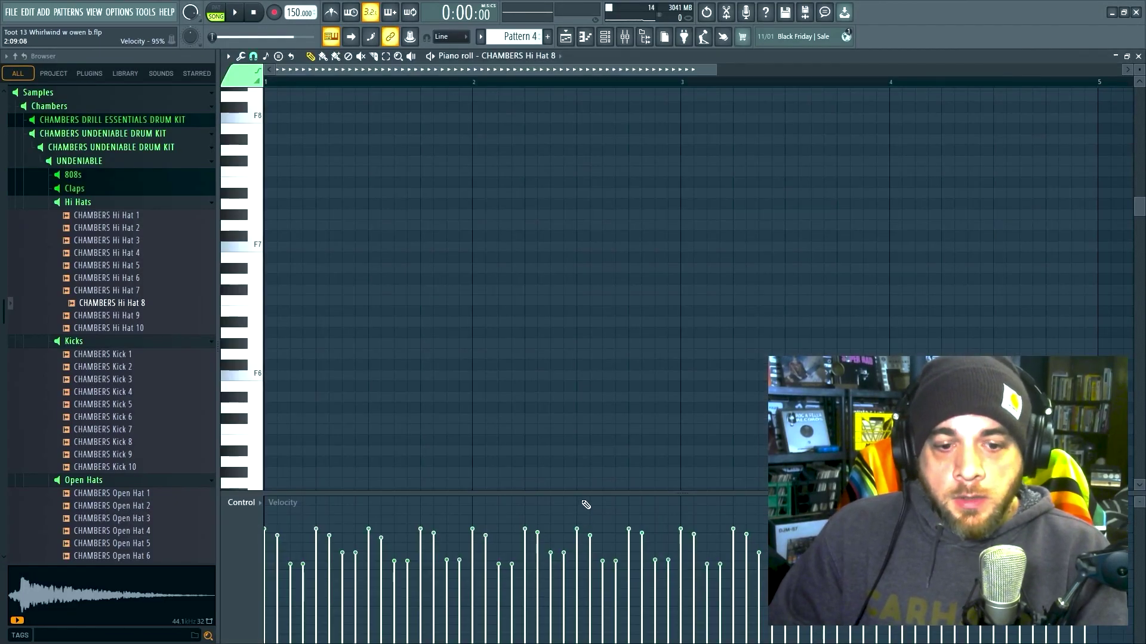
{"action": "scroll", "coordinate": [626, 334], "scroll_direction": "down", "scroll_amount": 5}
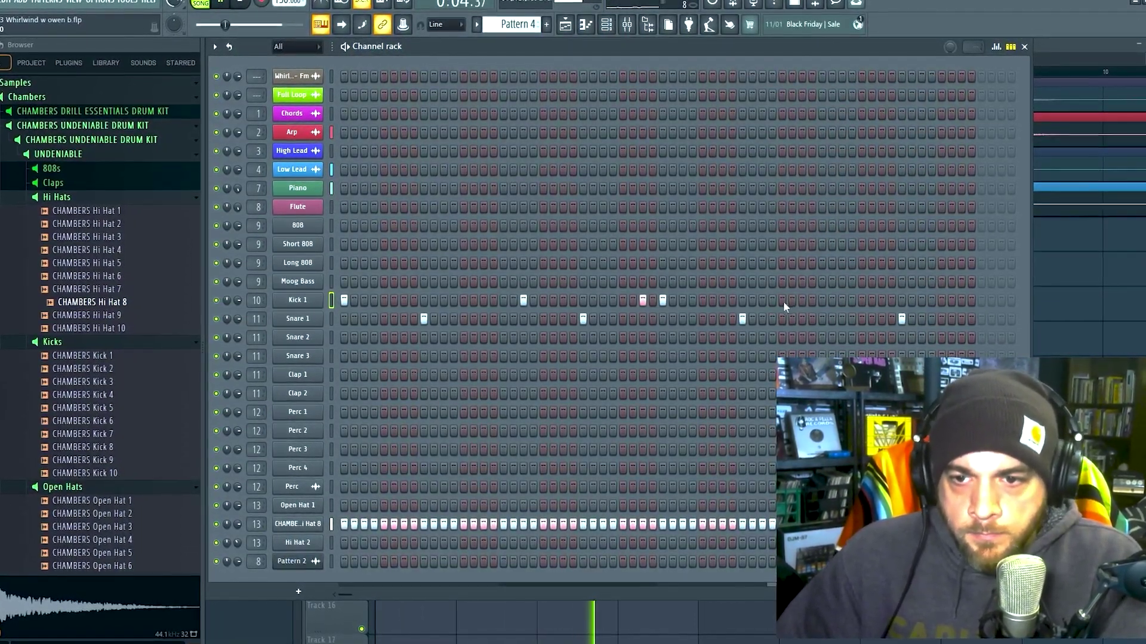
Add a Kick 1 hit at step 47 and place Perc 2 hits at steps 31, 33, 36 and 39 of Pattern 4
{"action": "left_click", "coordinate": [803, 300]}
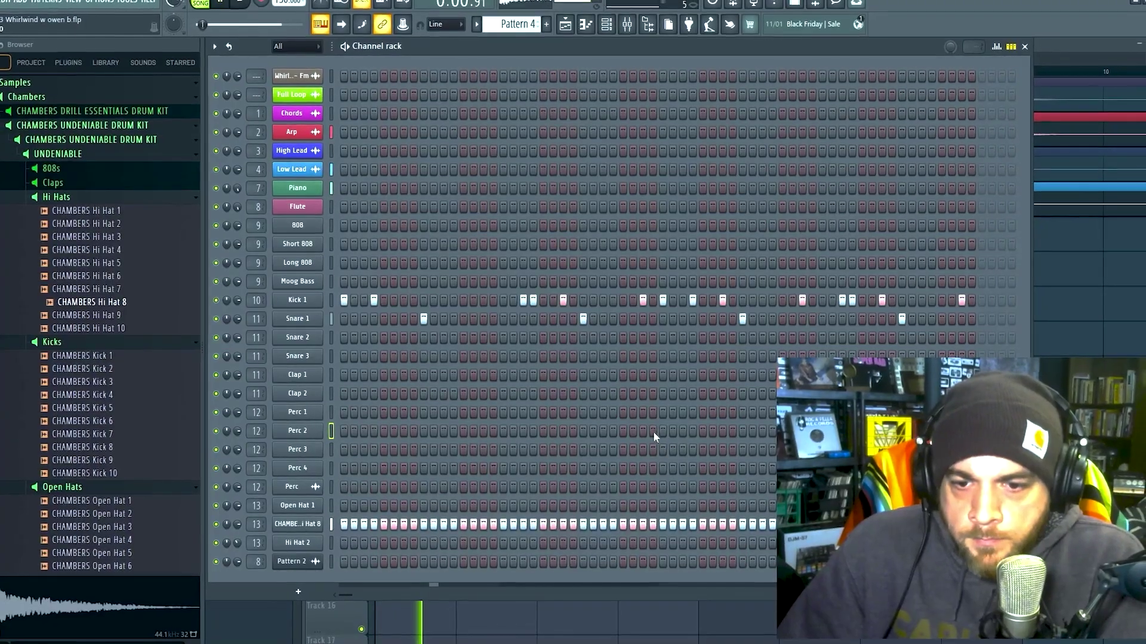
{"action": "left_click", "coordinate": [663, 432]}
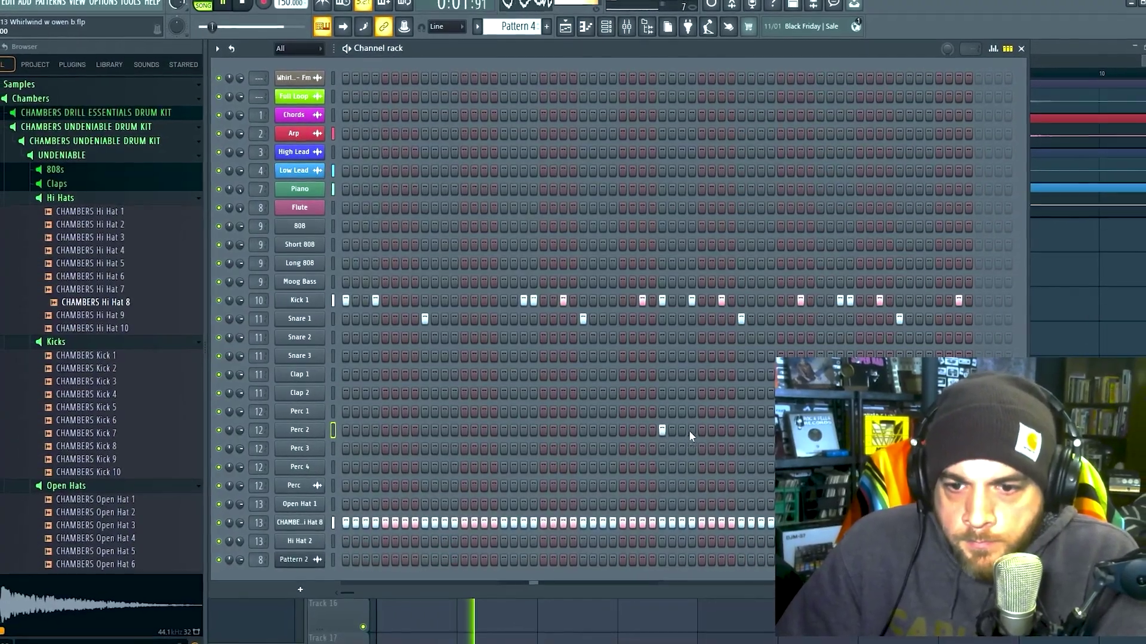
{"action": "left_click", "coordinate": [692, 430]}
{"action": "left_click", "coordinate": [721, 430]}
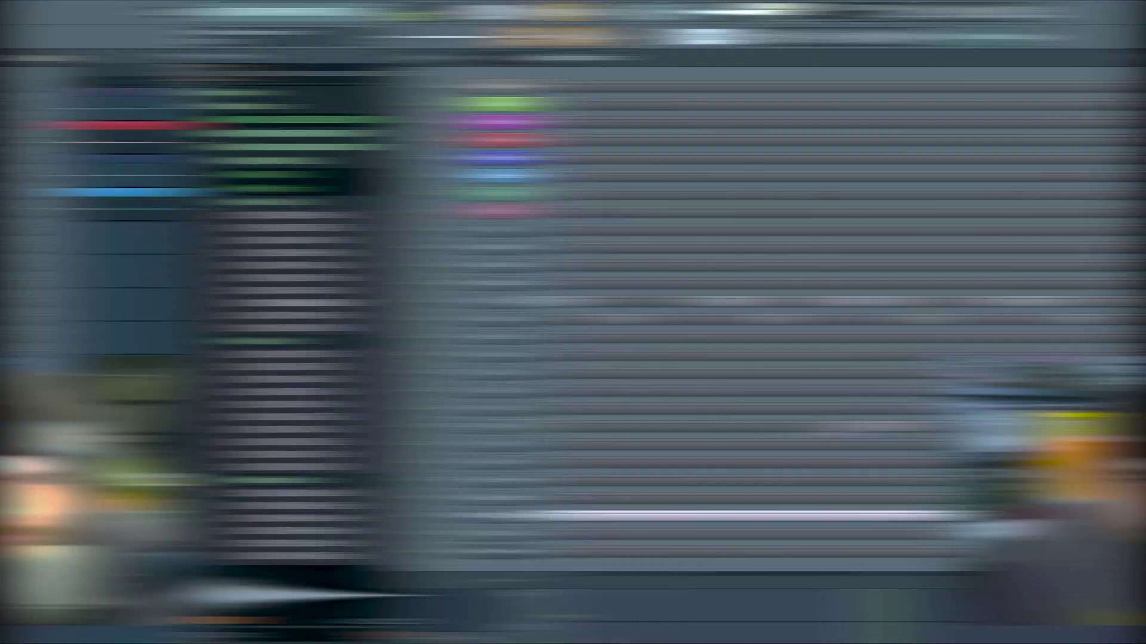
{"action": "left_click", "coordinate": [640, 427]}
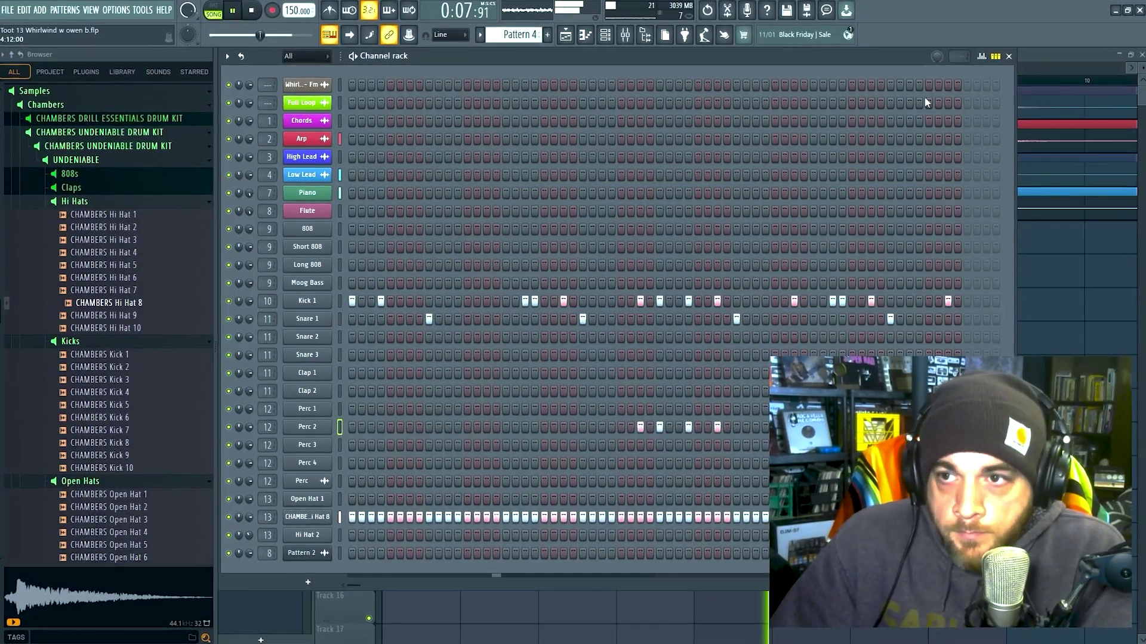
Lower the velocity of the four Perc 2 hits to about 60% and add an Open Hat 1 note at the pattern's start
{"action": "left_click", "coordinate": [981, 56]}
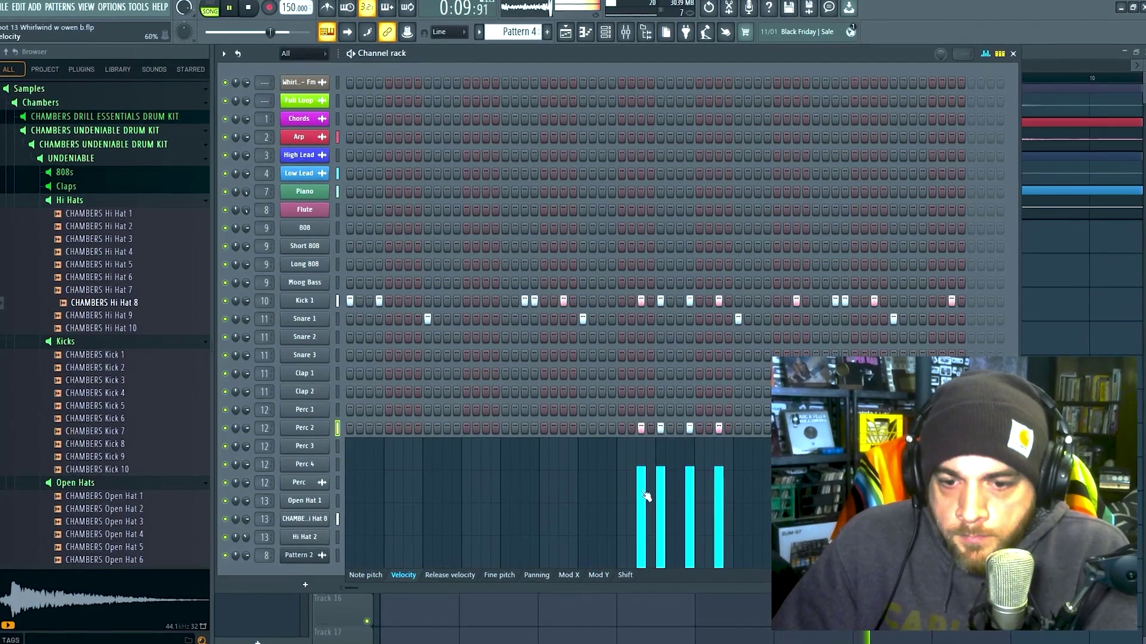
{"action": "left_click_drag", "start_coordinate": [647, 496], "coordinate": [720, 492]}
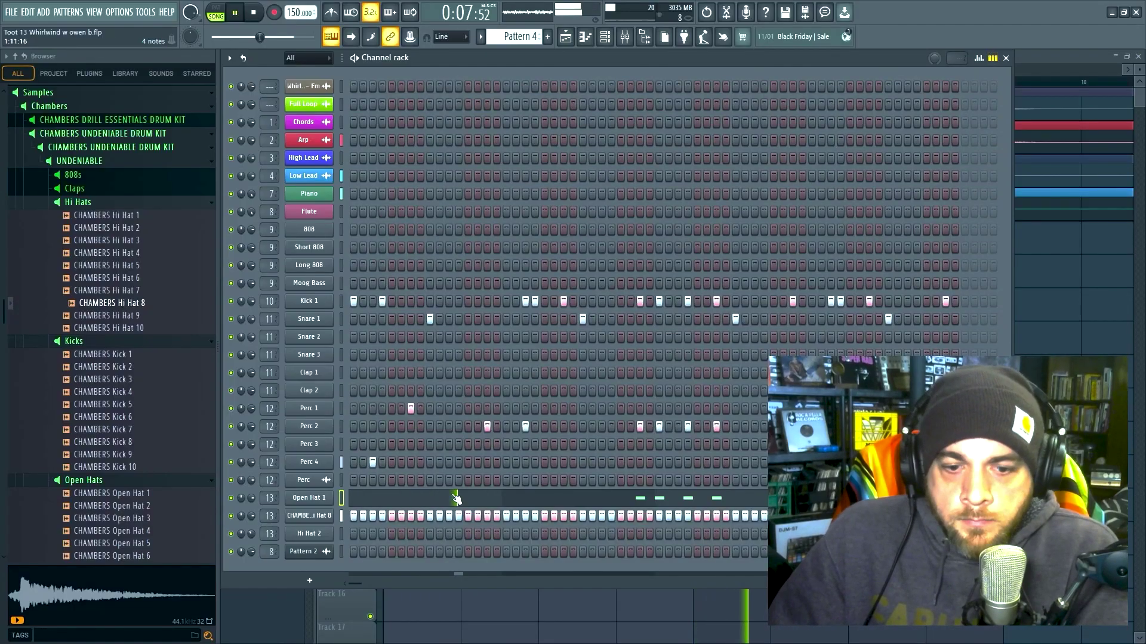
{"action": "left_click", "coordinate": [391, 499]}
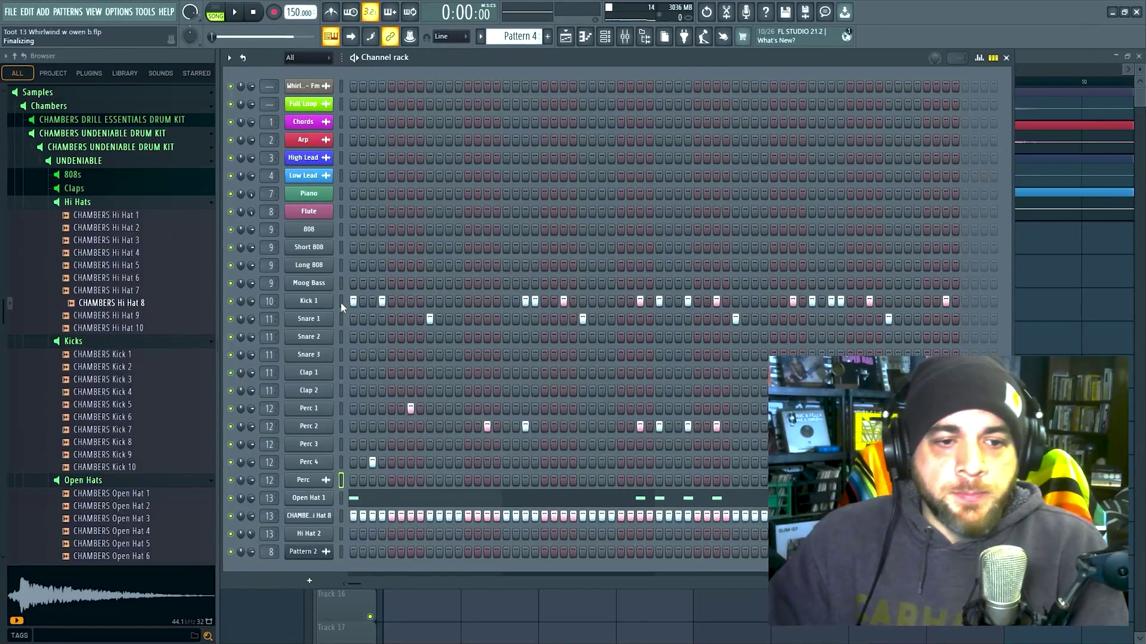
Copy the Kick 1 hits onto the 808 channel of Pattern 4
{"action": "left_click", "coordinate": [340, 302]}
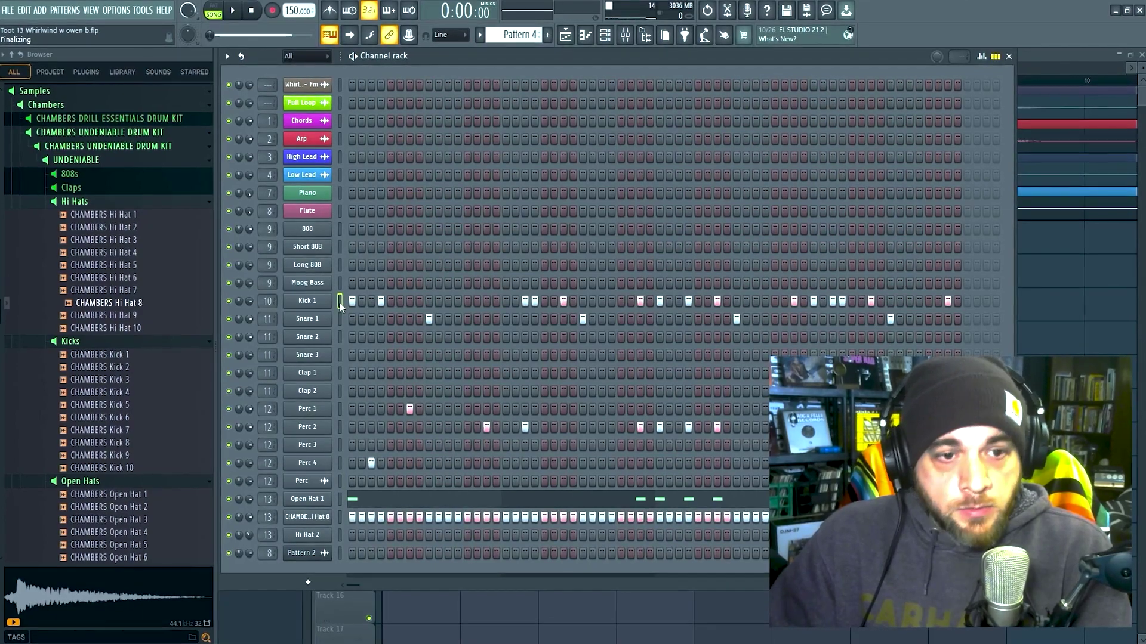
{"action": "left_click", "coordinate": [338, 229]}
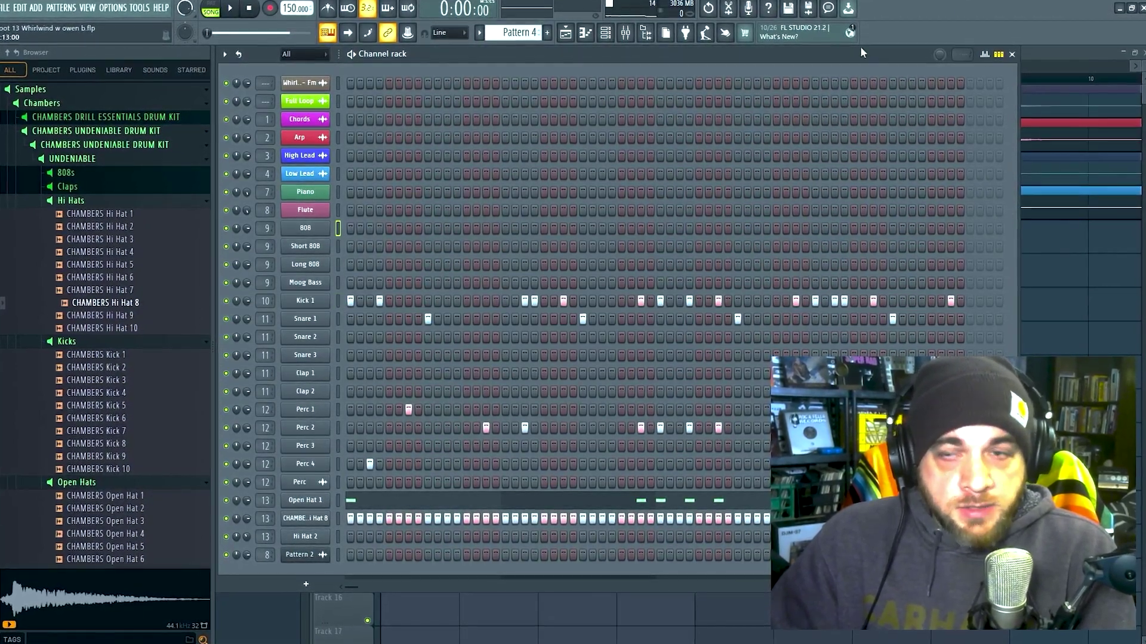
{"action": "left_click", "coordinate": [1001, 55]}
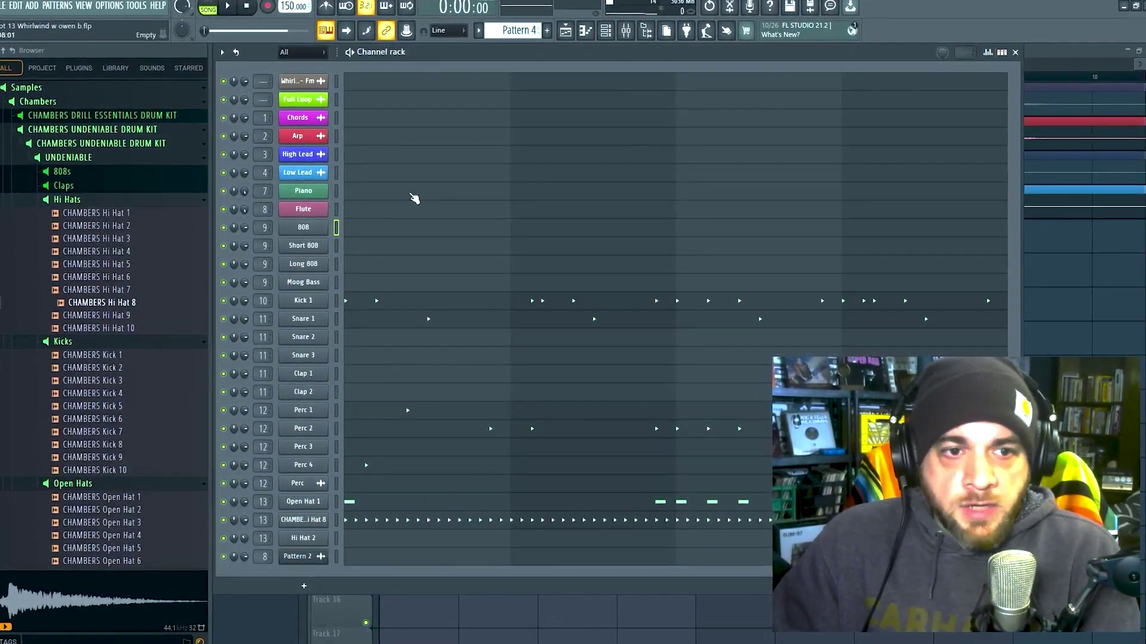
{"action": "left_click", "coordinate": [368, 230]}
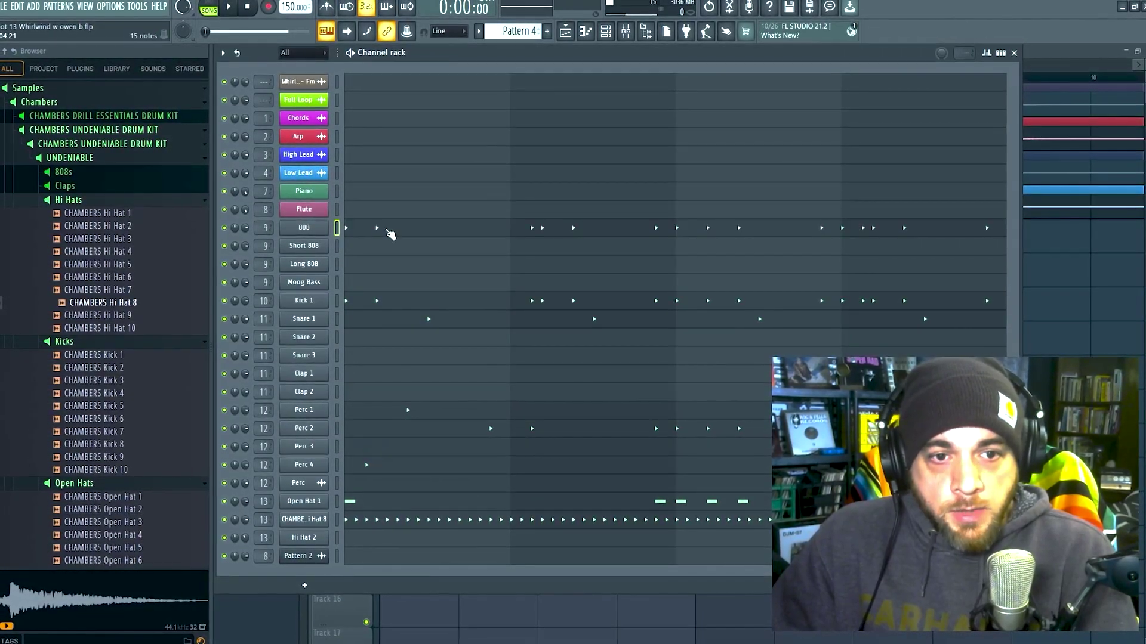
Transpose all the 808 notes up to F5 in the piano roll and close it
{"action": "left_click", "coordinate": [391, 233]}
{"action": "key", "text": "ctrl+a"}
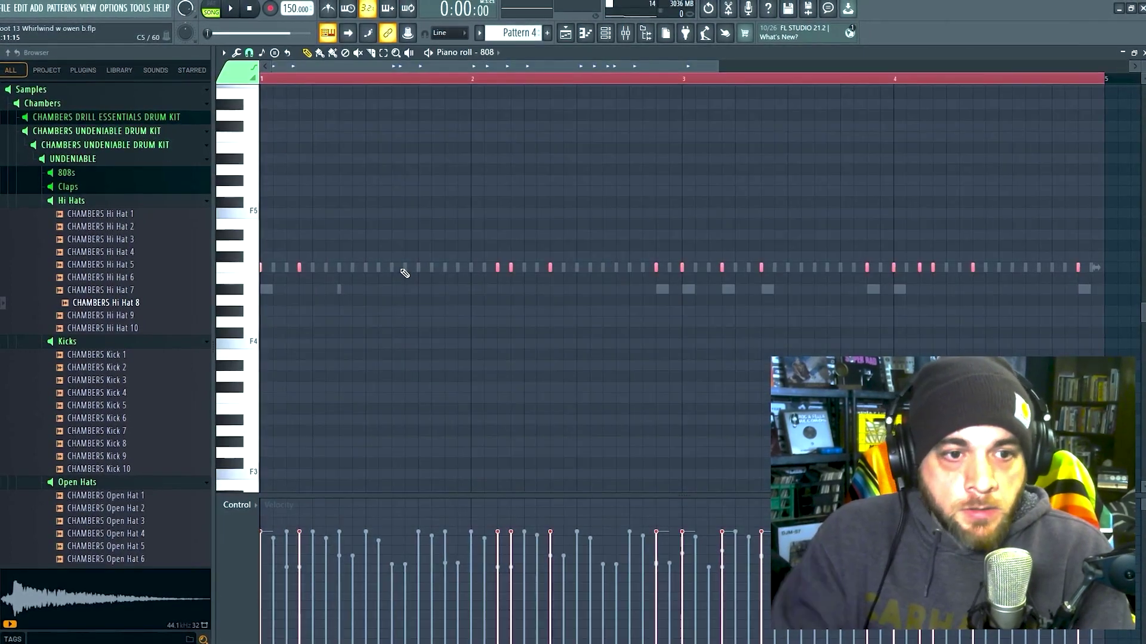
{"action": "key", "text": "Up"}
{"action": "key", "text": "Up"}
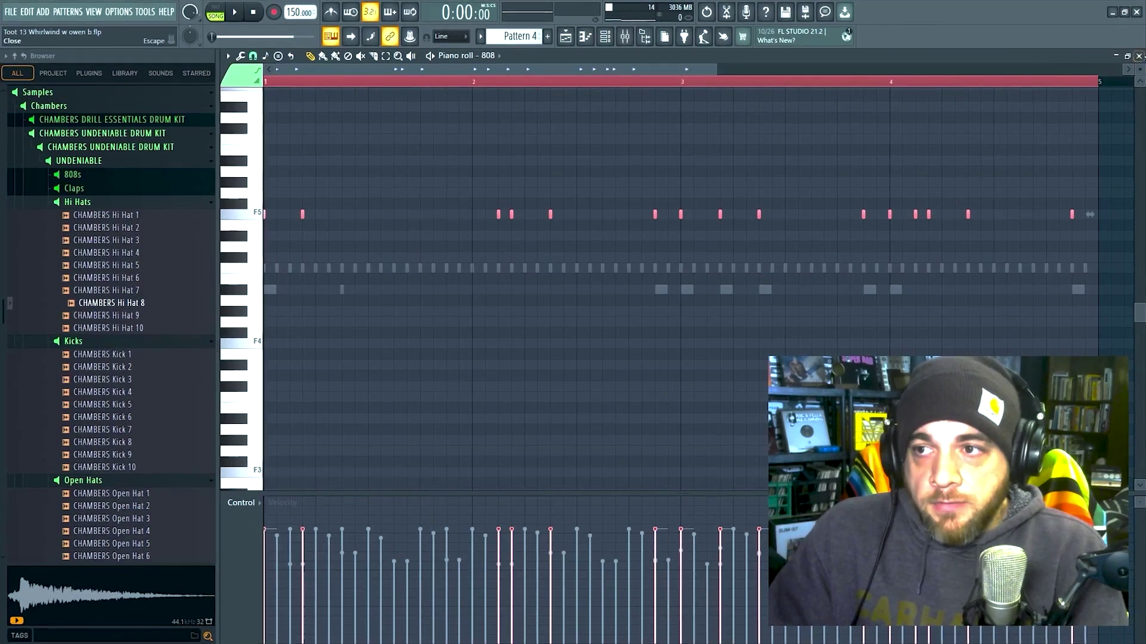
{"action": "left_click", "coordinate": [1139, 55]}
Play the beat and increase the fade-out of the Long 808 sample to shorten its tail
{"action": "key", "text": "space"}
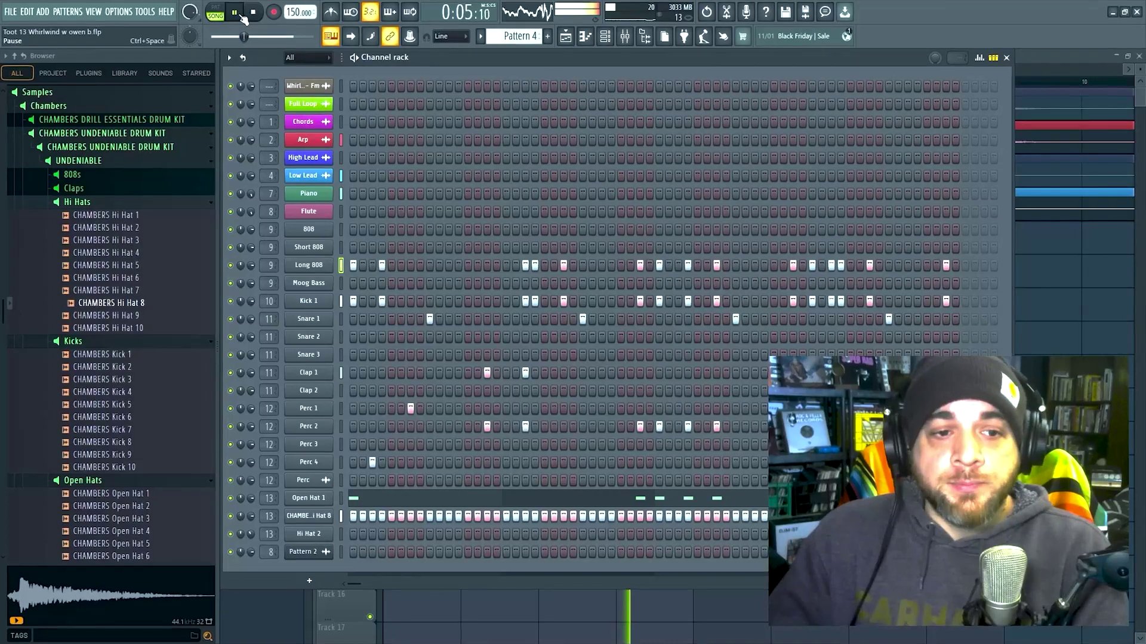
{"action": "left_click", "coordinate": [234, 10]}
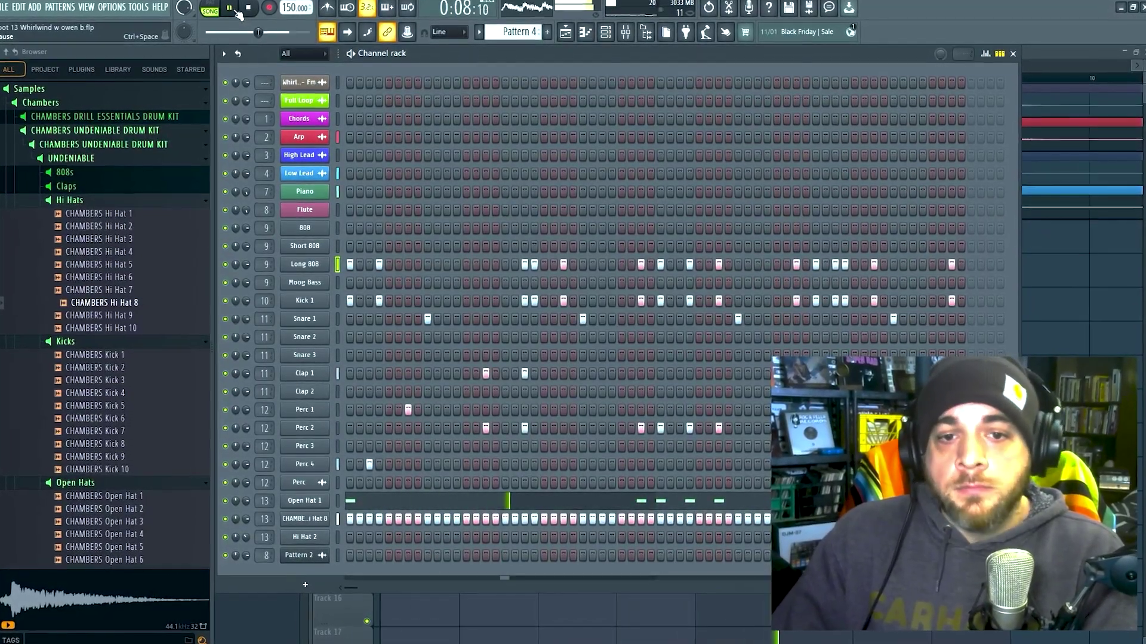
{"action": "left_click", "coordinate": [304, 263]}
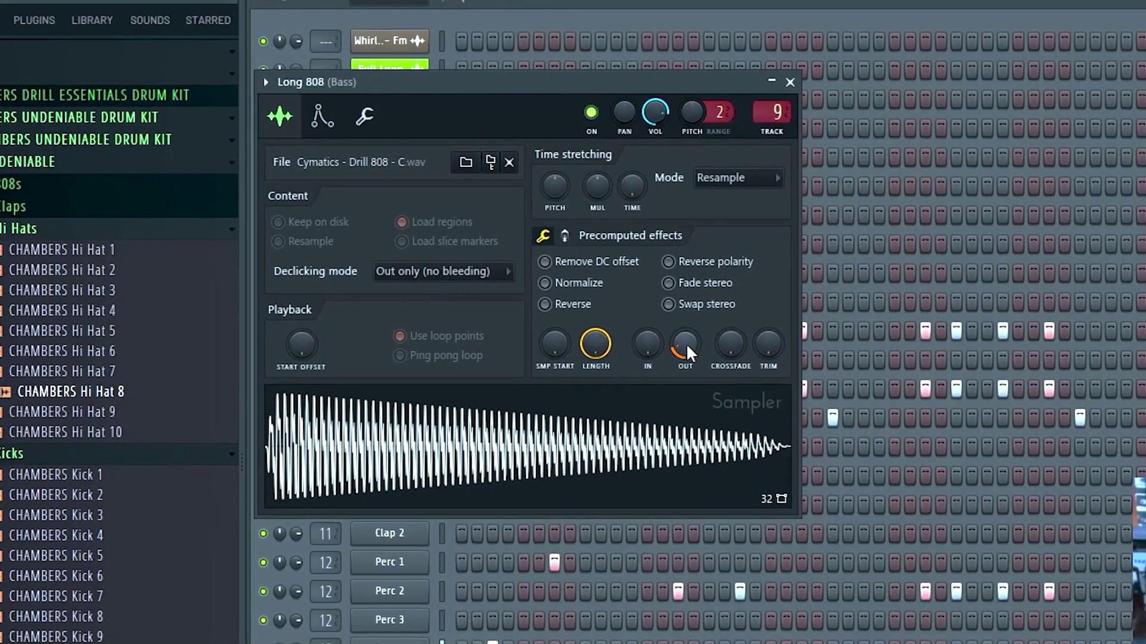
{"action": "left_click_drag", "start_coordinate": [681, 342], "coordinate": [681, 325]}
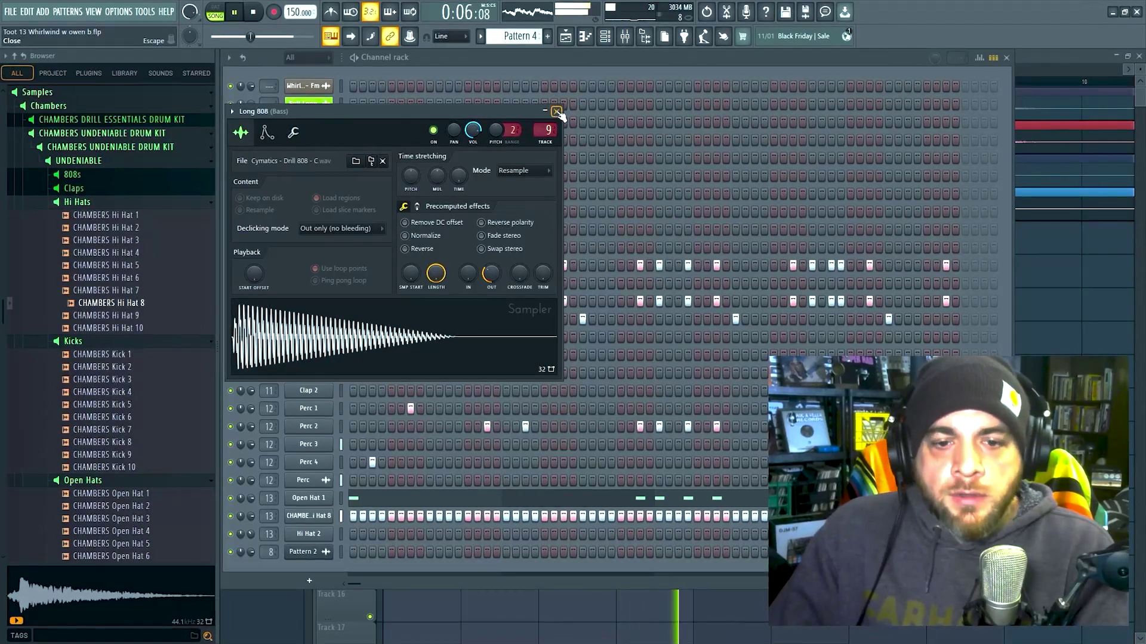
{"action": "left_click", "coordinate": [556, 111]}
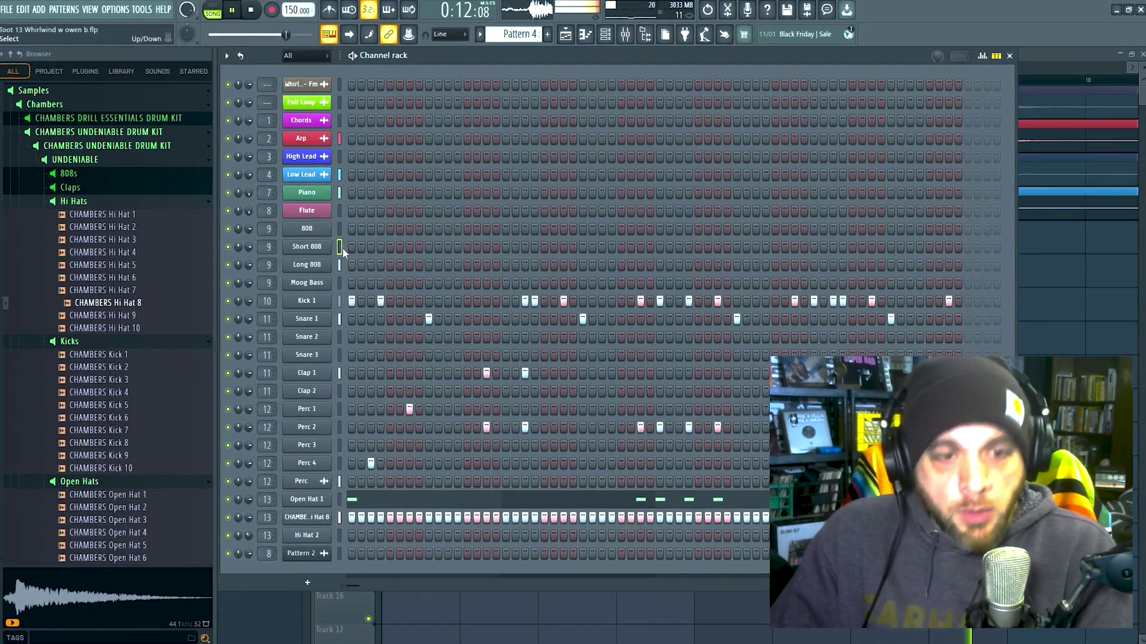
Try the bass notes on the Short 808 channel and put them back on the Long 808 channel
{"action": "key", "text": "ctrl+v"}
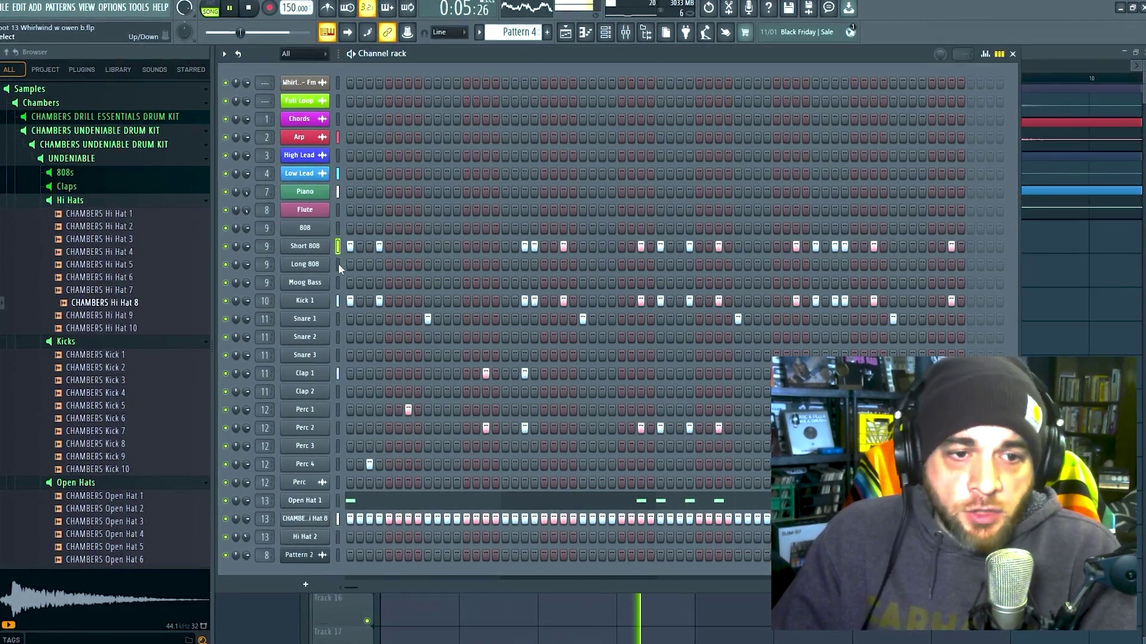
{"action": "key", "text": "ctrl+z"}
{"action": "left_click", "coordinate": [338, 263]}
{"action": "key", "text": "ctrl+v"}
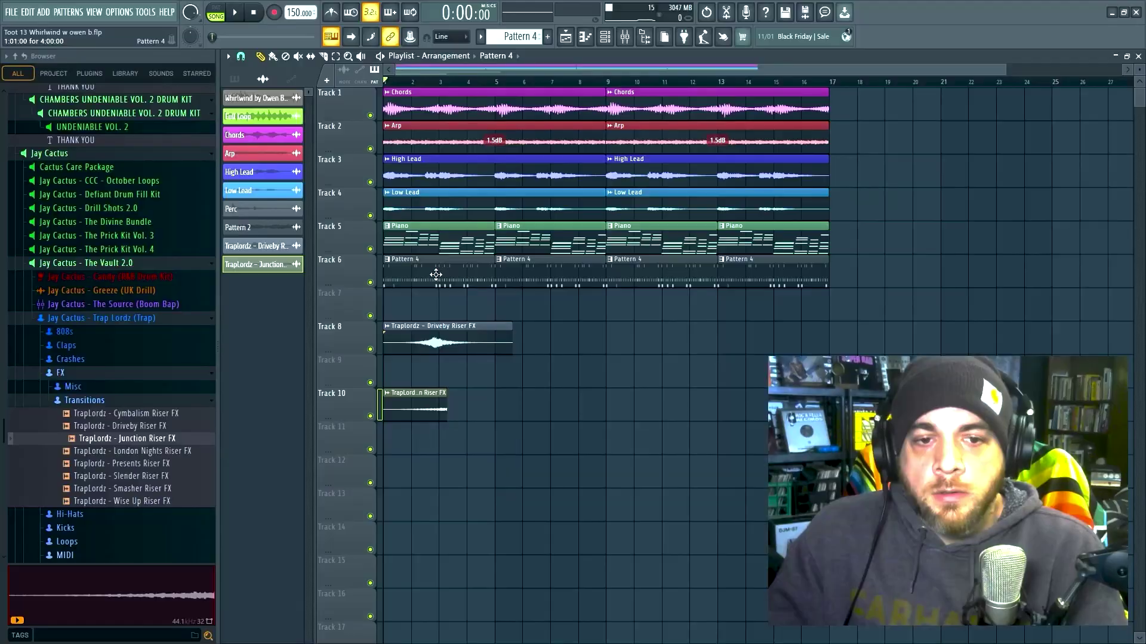
Delete the two Pattern 4 clips covering bars 1 to 8 of the playlist
{"action": "right_click", "coordinate": [436, 274]}
{"action": "right_click", "coordinate": [503, 278]}
Try deleting the Piano clip at bar 5 and put it back in the same place
{"action": "right_click", "coordinate": [518, 245]}
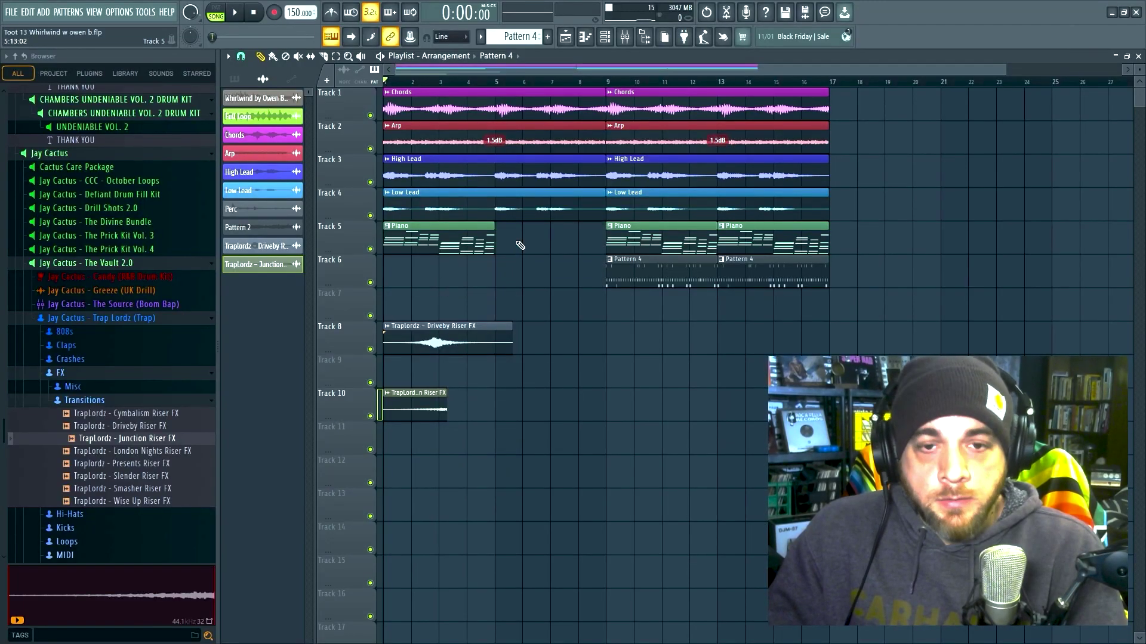
{"action": "right_click", "coordinate": [492, 246]}
{"action": "key", "text": "ctrl+z"}
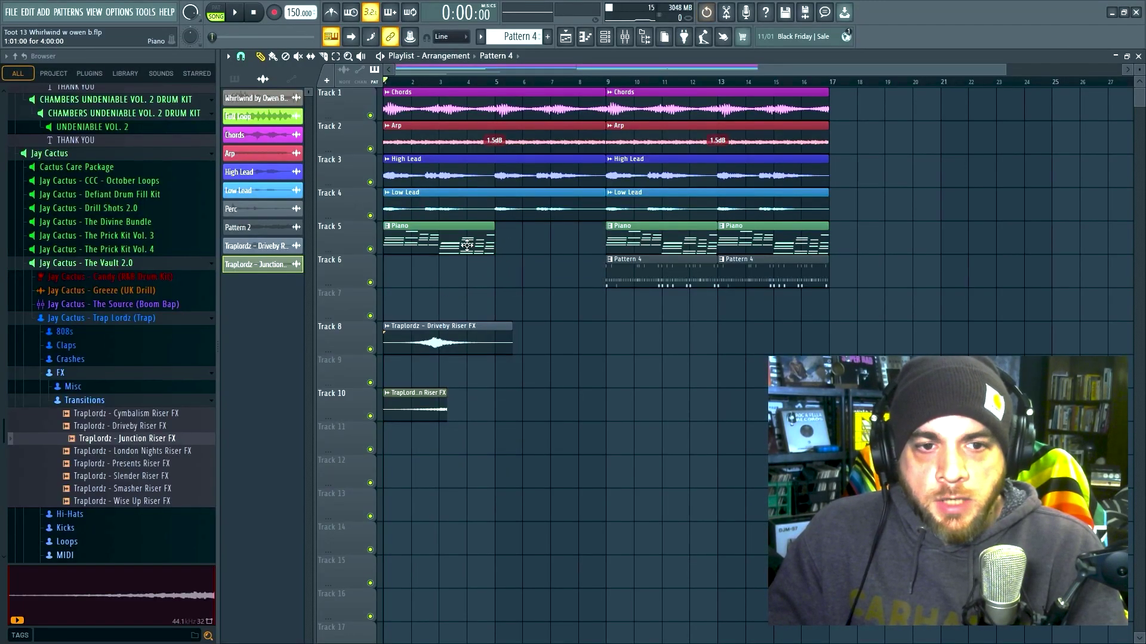
{"action": "left_click_drag", "start_coordinate": [473, 234], "coordinate": [571, 238]}
Delete the first High Lead and Chords clips from bars 1 to 8 and play the arrangement
{"action": "right_click", "coordinate": [428, 176]}
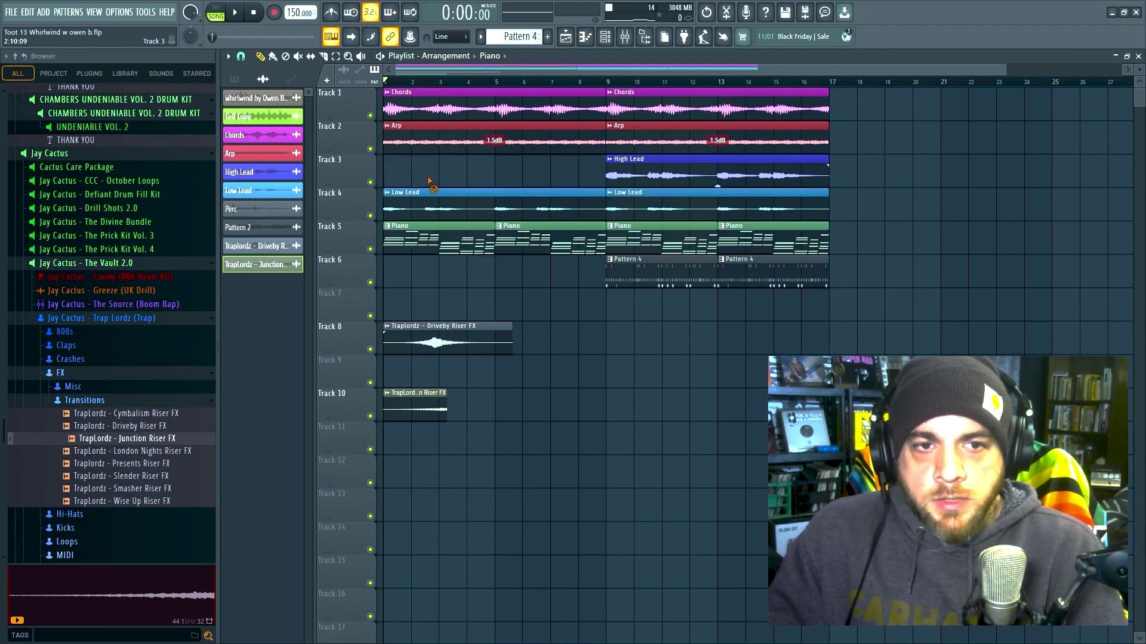
{"action": "right_click", "coordinate": [416, 102]}
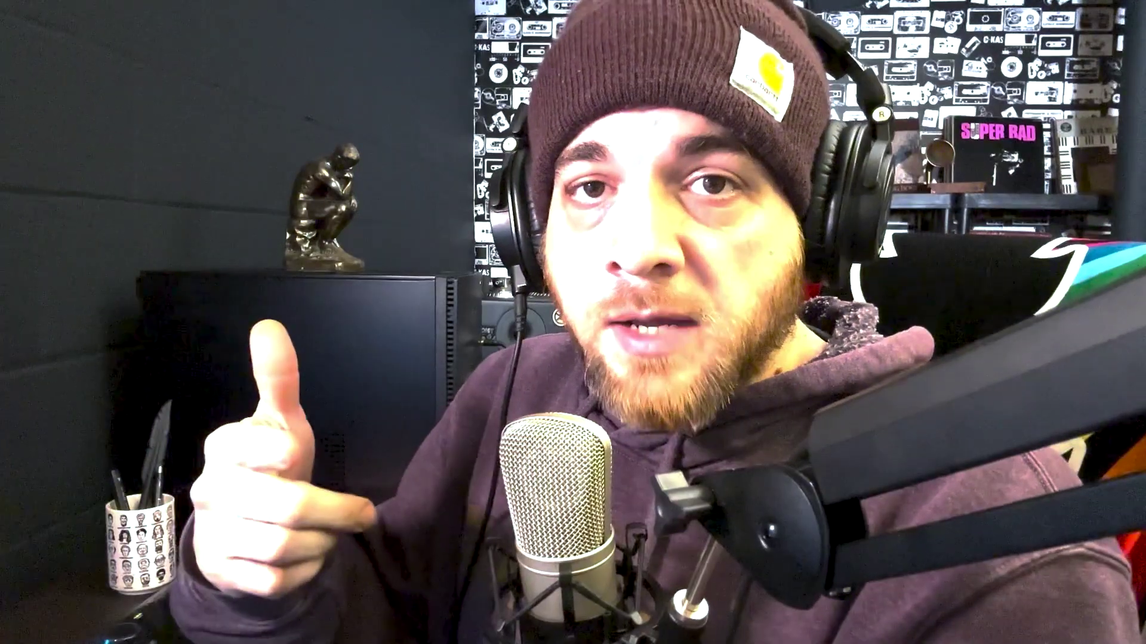
{"action": "key", "text": "space"}
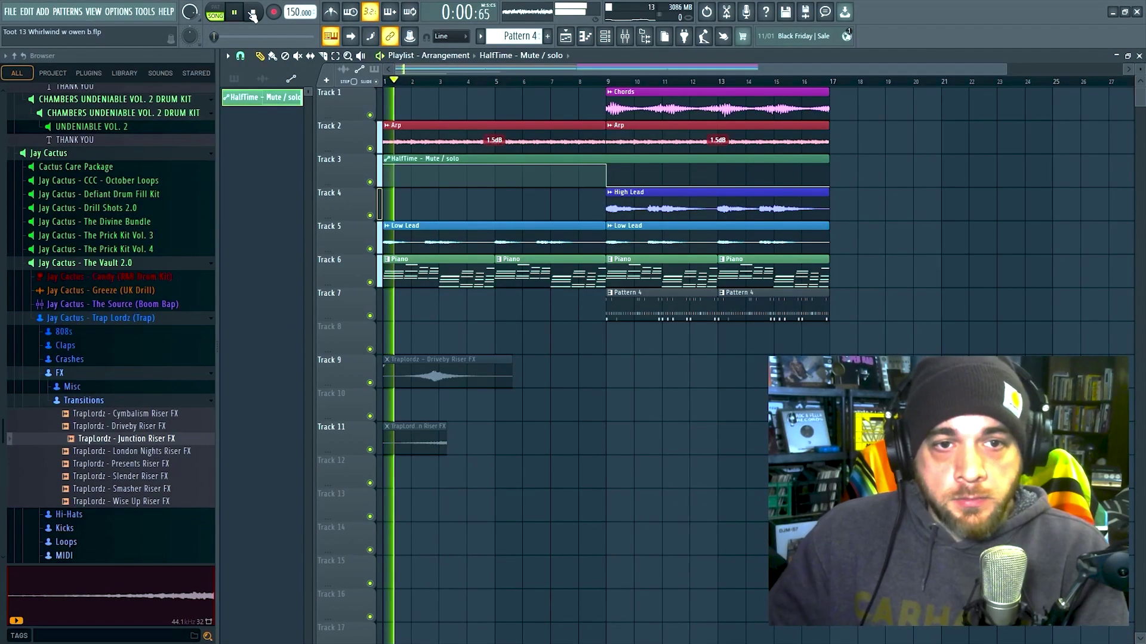